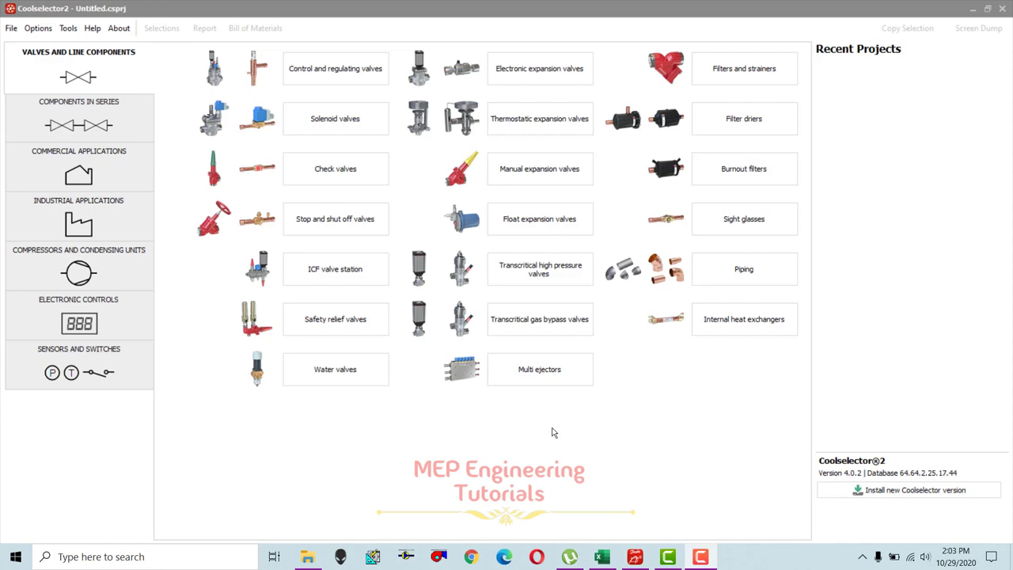
- Switch to the Cold Storage Room Design workbook in Excel and review the room's inner length, width and height
{"action": "left_click", "coordinate": [601, 556]}
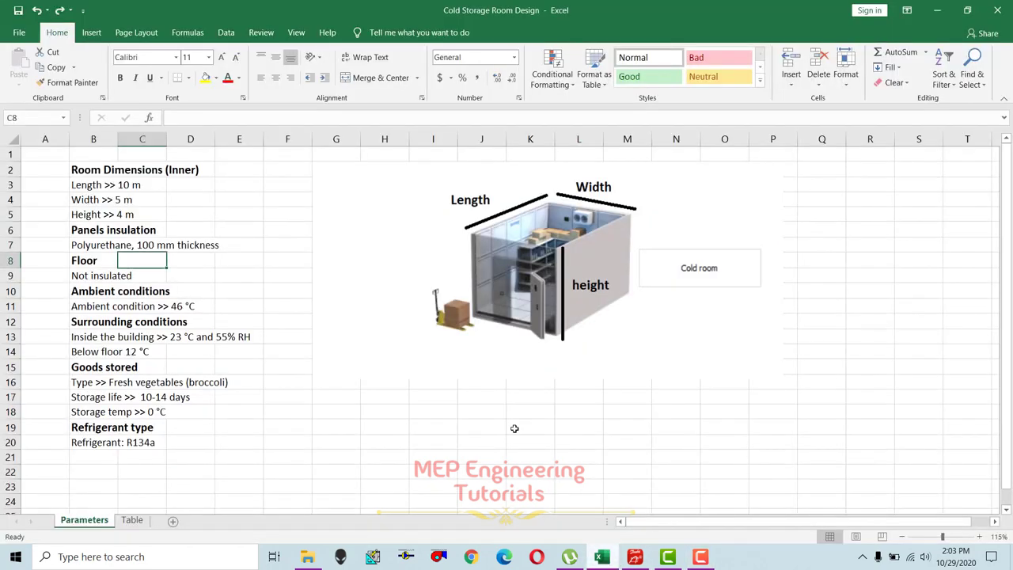
{"action": "left_click", "coordinate": [700, 556]}
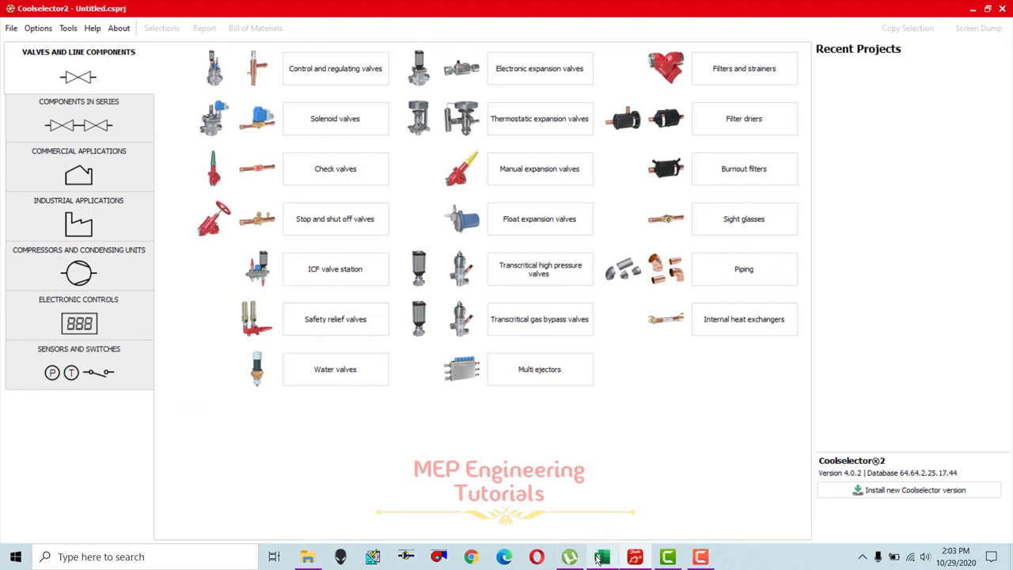
{"action": "left_click", "coordinate": [601, 558]}
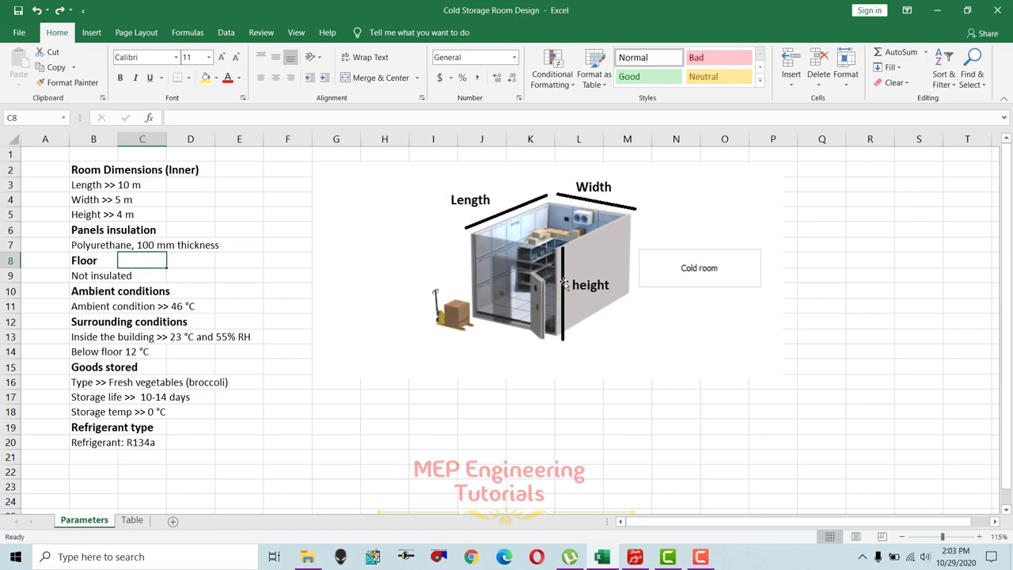
{"action": "left_click_drag", "start_coordinate": [87, 170], "coordinate": [202, 219]}
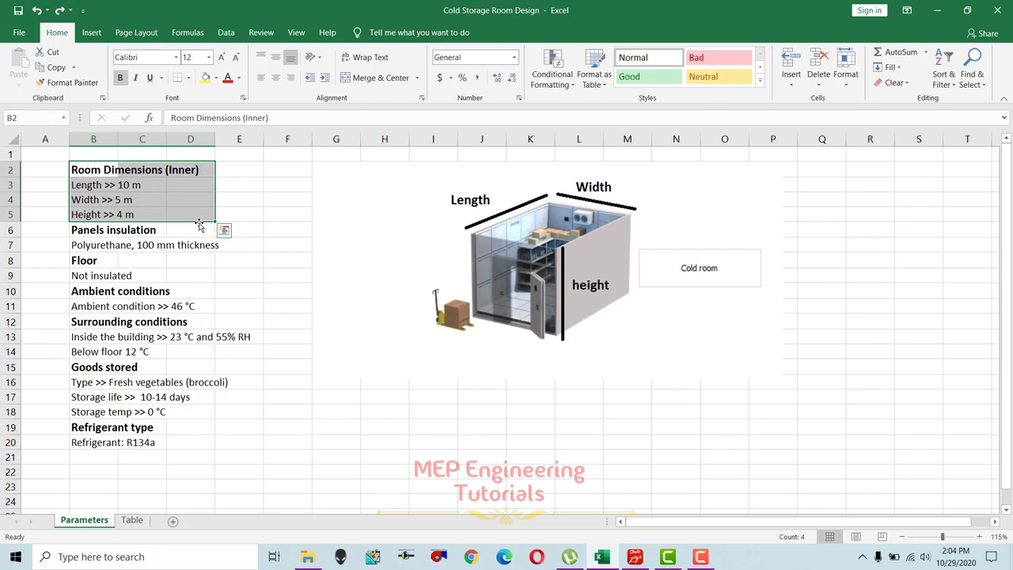
{"action": "left_click", "coordinate": [79, 189]}
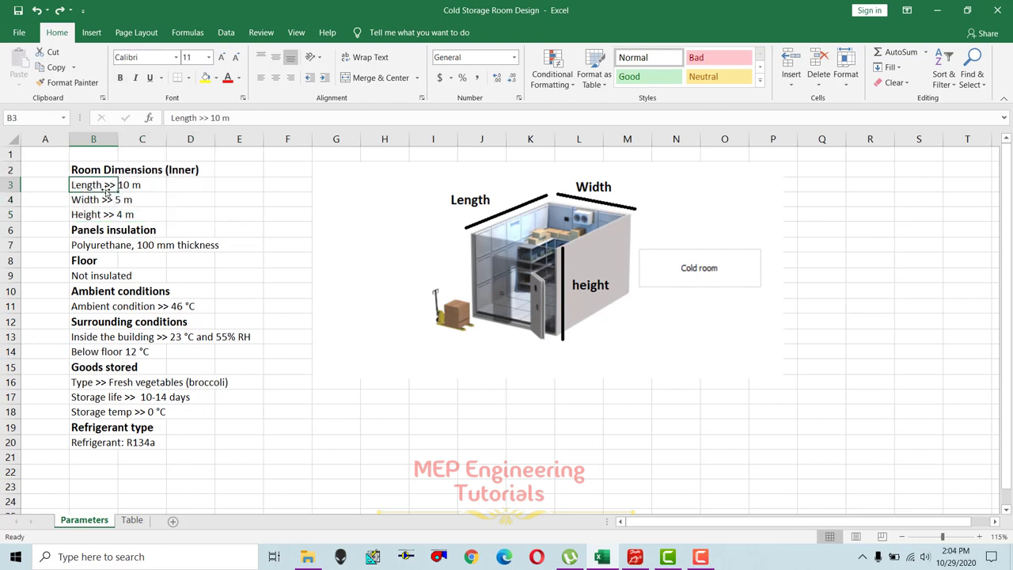
{"action": "left_click", "coordinate": [88, 201]}
{"action": "left_click", "coordinate": [97, 214]}
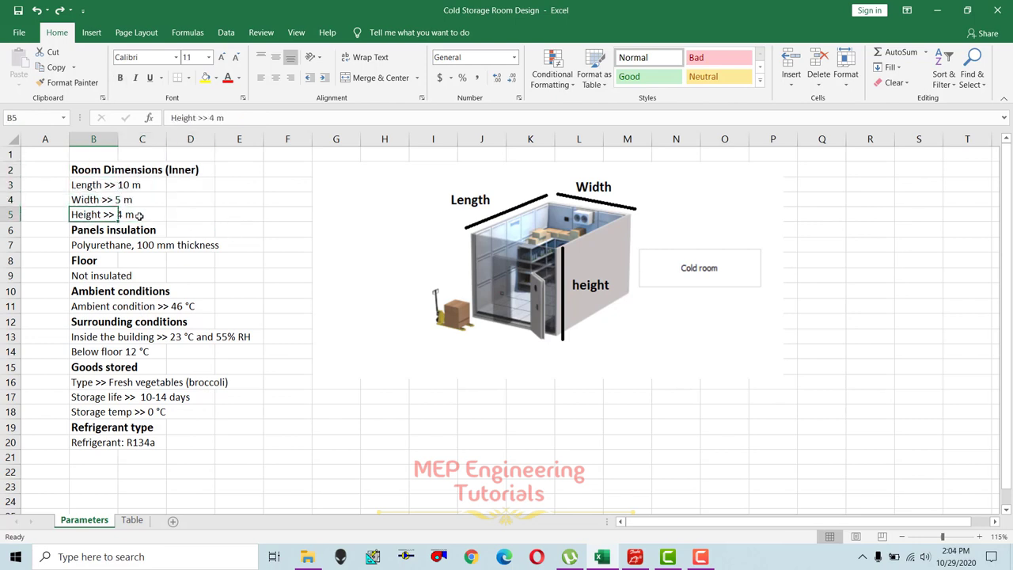
- Review the panel insulation, floor and ambient condition entries on the Parameters sheet
{"action": "left_click_drag", "start_coordinate": [85, 233], "coordinate": [205, 239]}
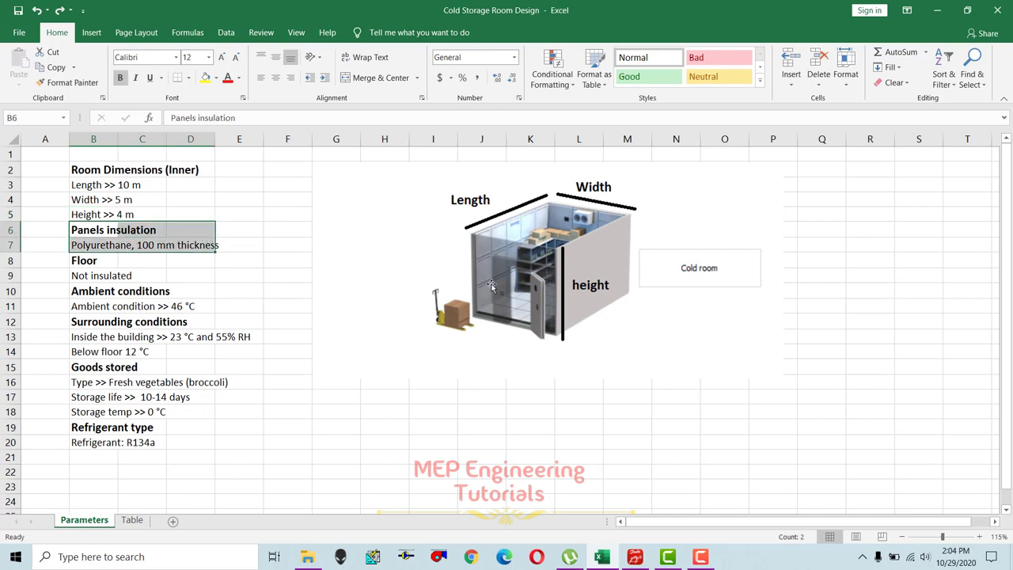
{"action": "left_click", "coordinate": [112, 258]}
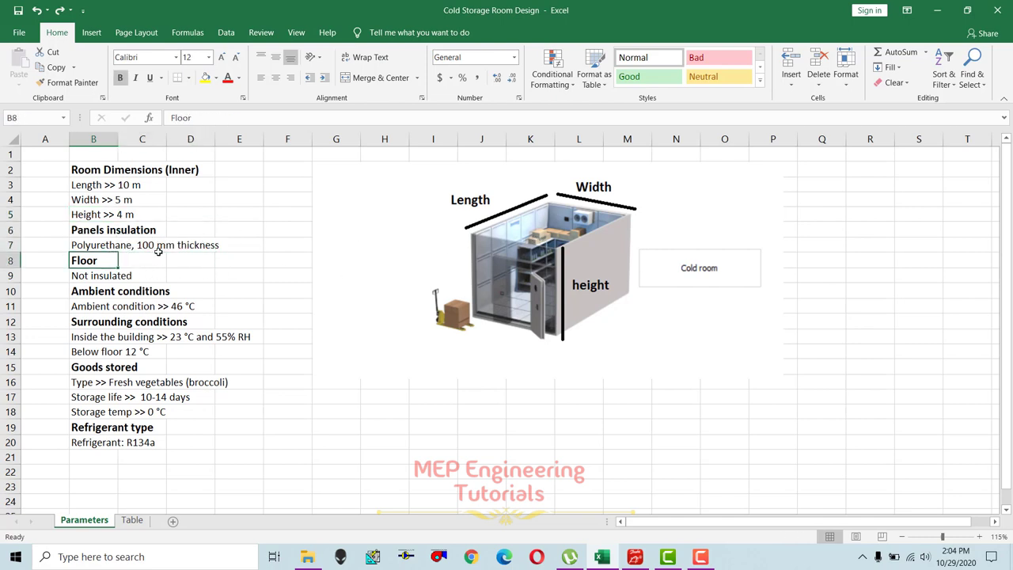
{"action": "left_click_drag", "start_coordinate": [85, 276], "coordinate": [131, 273]}
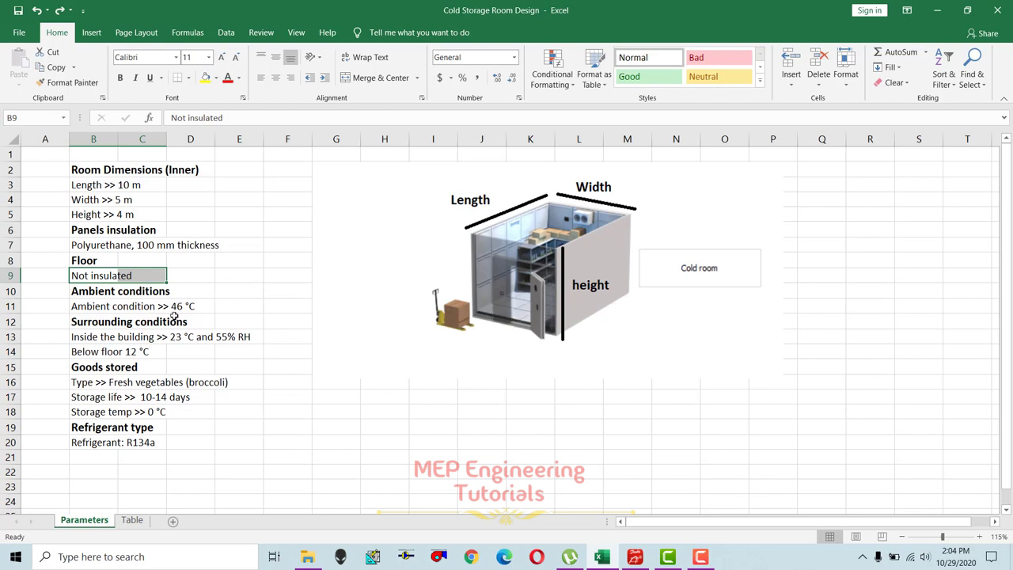
{"action": "left_click", "coordinate": [108, 320]}
{"action": "left_click_drag", "start_coordinate": [82, 306], "coordinate": [192, 307]}
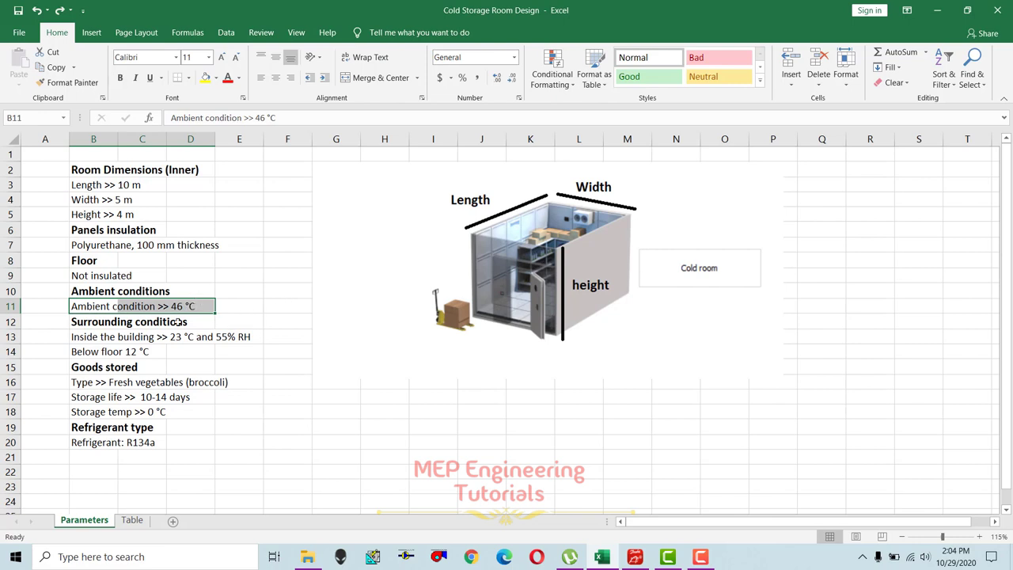
{"action": "left_click", "coordinate": [104, 310]}
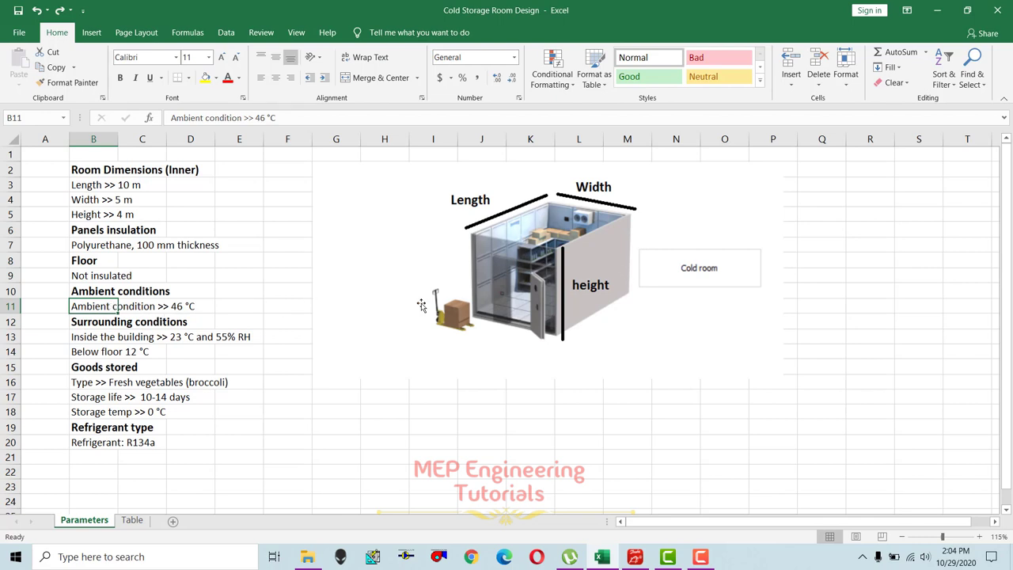
{"action": "left_click_drag", "start_coordinate": [83, 307], "coordinate": [201, 307]}
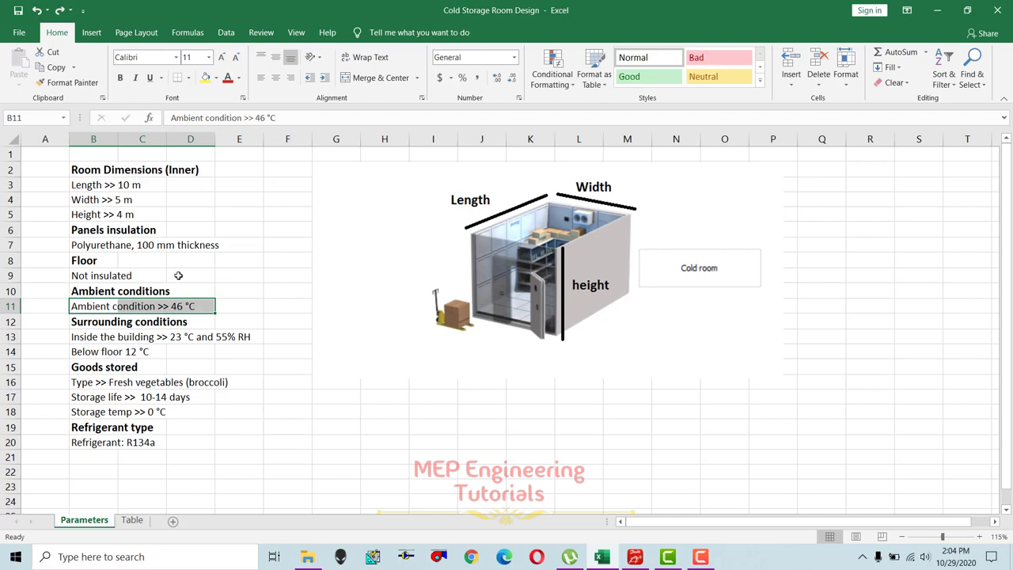
{"action": "left_click_drag", "start_coordinate": [85, 309], "coordinate": [196, 308]}
- Examine the surrounding conditions inside the building and the temperature below the floor
{"action": "left_click", "coordinate": [79, 340]}
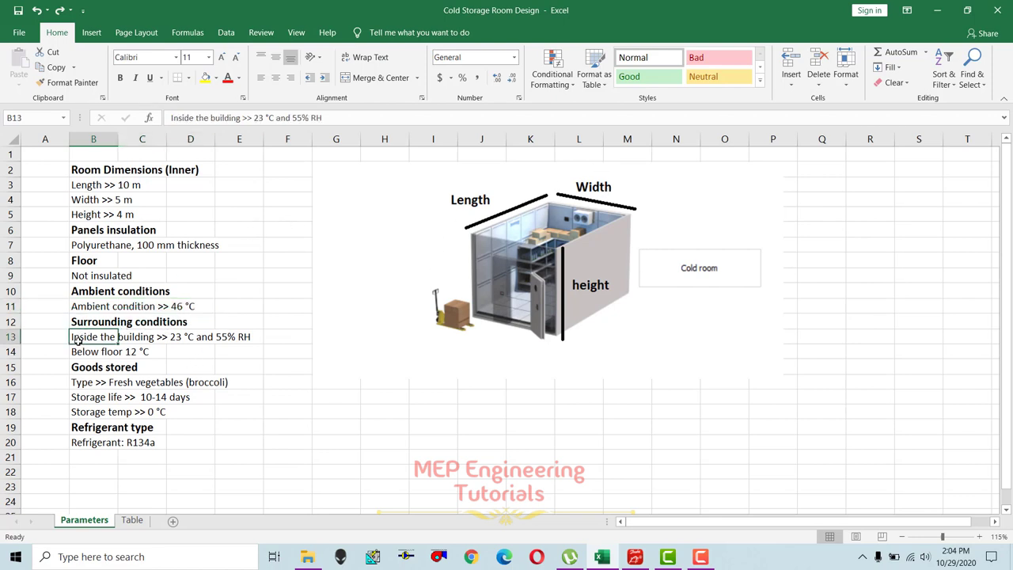
{"action": "left_click_drag", "start_coordinate": [77, 338], "coordinate": [265, 351]}
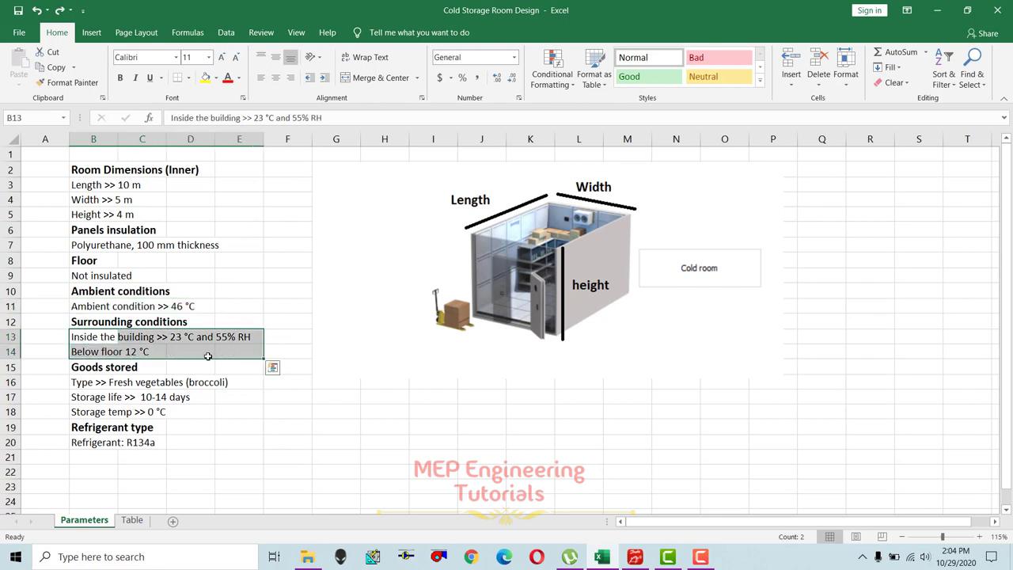
{"action": "left_click", "coordinate": [103, 338]}
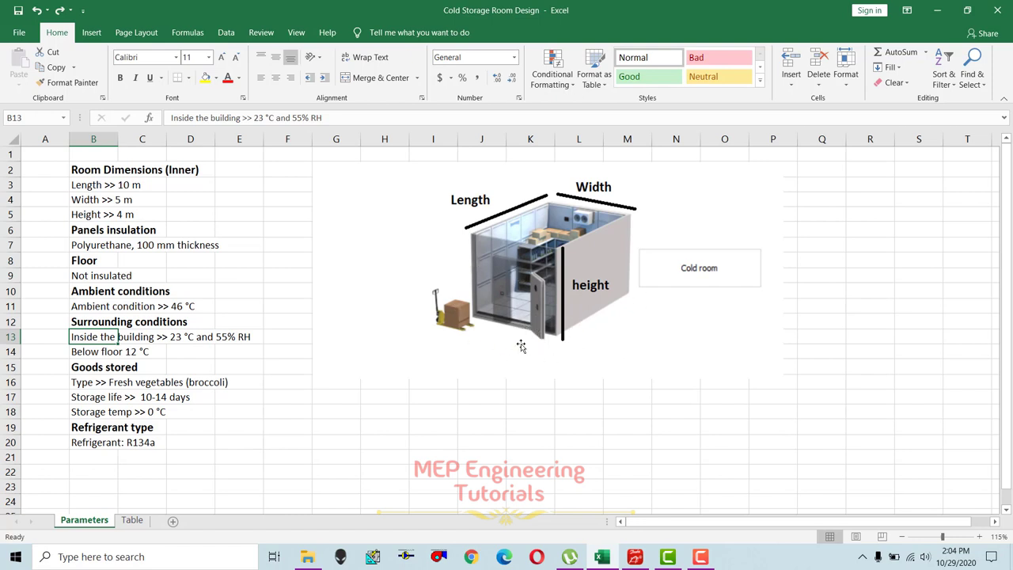
{"action": "left_click", "coordinate": [187, 366]}
{"action": "left_click_drag", "start_coordinate": [89, 338], "coordinate": [179, 337]}
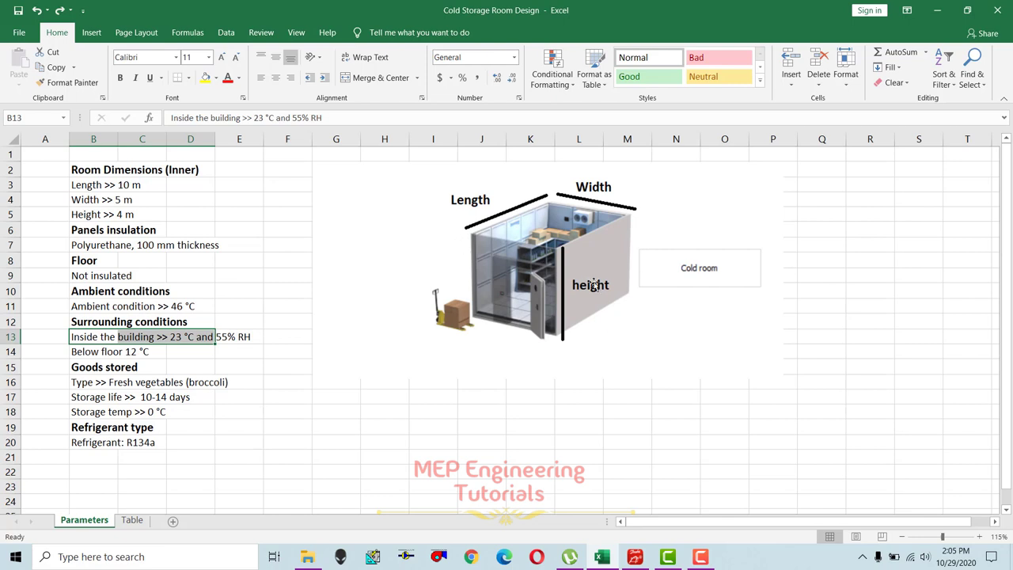
{"action": "left_click", "coordinate": [184, 336]}
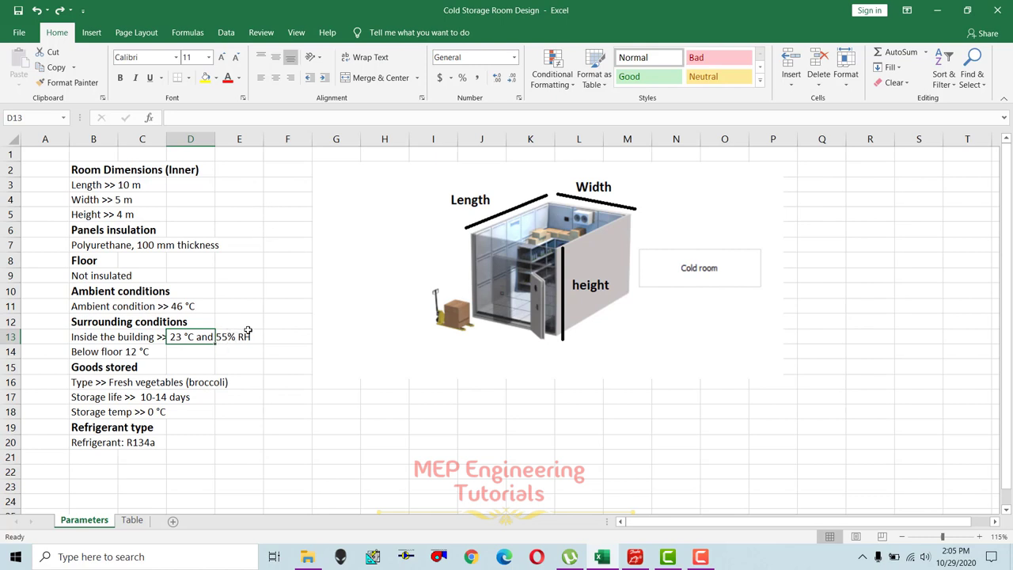
{"action": "left_click", "coordinate": [219, 339]}
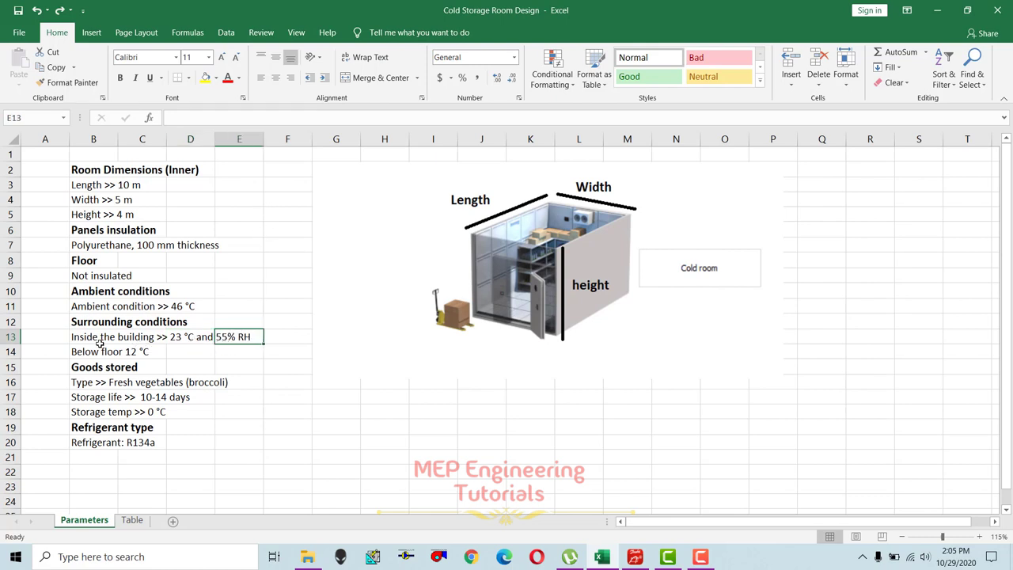
{"action": "left_click_drag", "start_coordinate": [84, 354], "coordinate": [142, 351]}
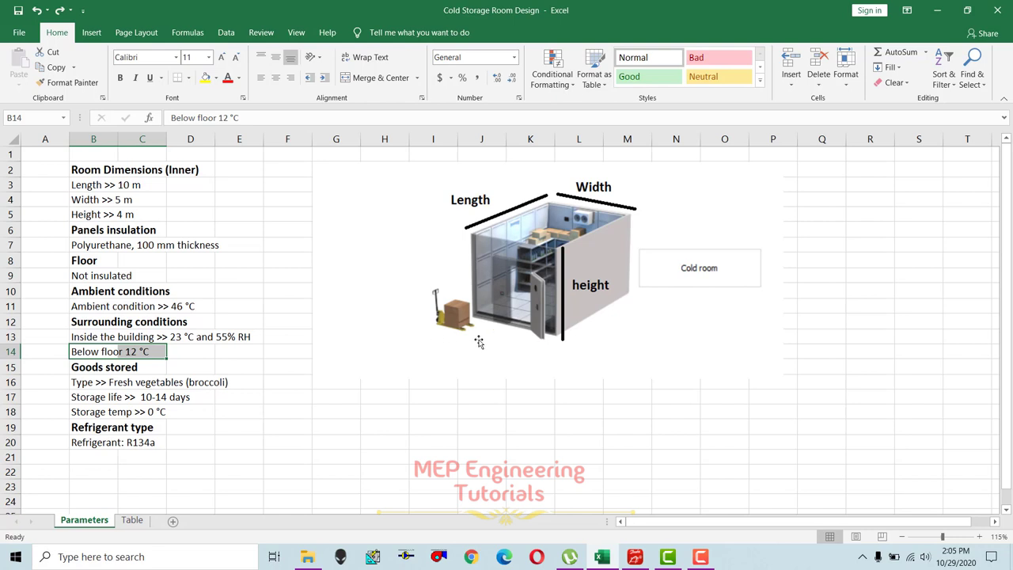
{"action": "left_click", "coordinate": [81, 352]}
{"action": "left_click_drag", "start_coordinate": [124, 351], "coordinate": [142, 352]}
- Review the goods stored entries, covering the product type, storage life and storage temperature
{"action": "left_click", "coordinate": [87, 382]}
{"action": "left_click", "coordinate": [87, 397]}
{"action": "left_click", "coordinate": [82, 368]}
{"action": "left_click_drag", "start_coordinate": [81, 368], "coordinate": [221, 413]}
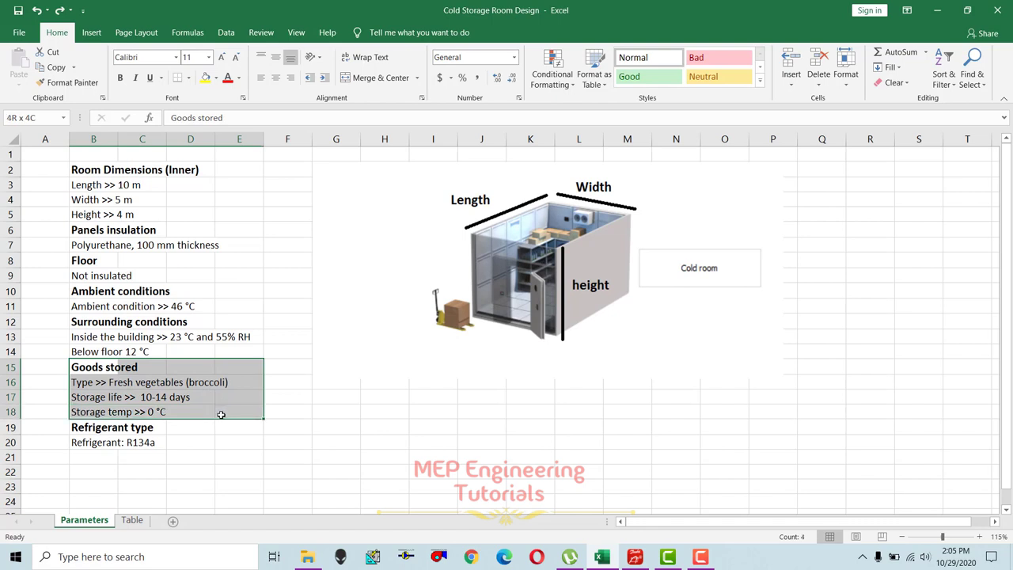
{"action": "left_click", "coordinate": [95, 379]}
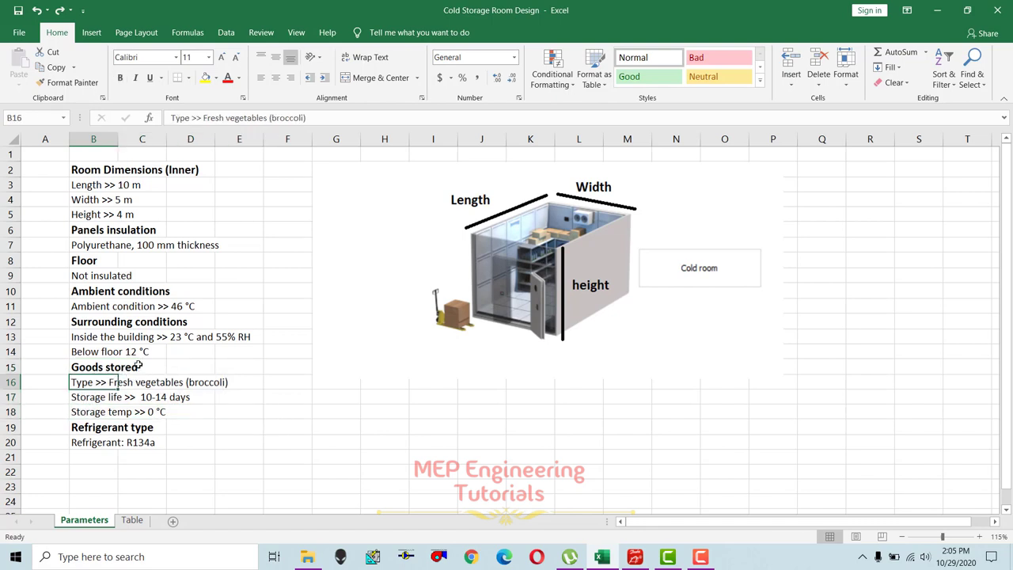
{"action": "left_click", "coordinate": [100, 399]}
{"action": "left_click", "coordinate": [108, 412]}
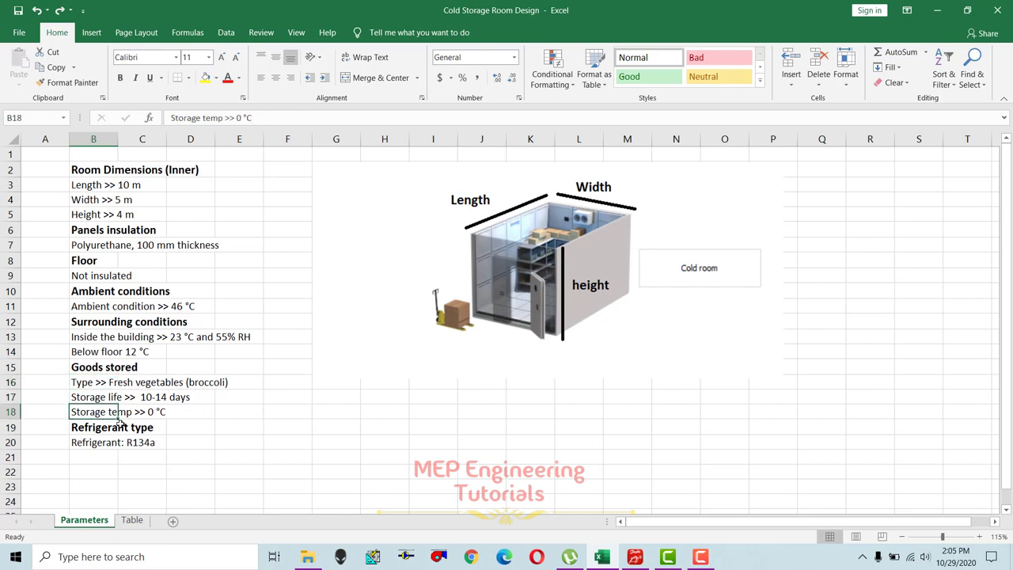
{"action": "left_click_drag", "start_coordinate": [82, 381], "coordinate": [226, 412]}
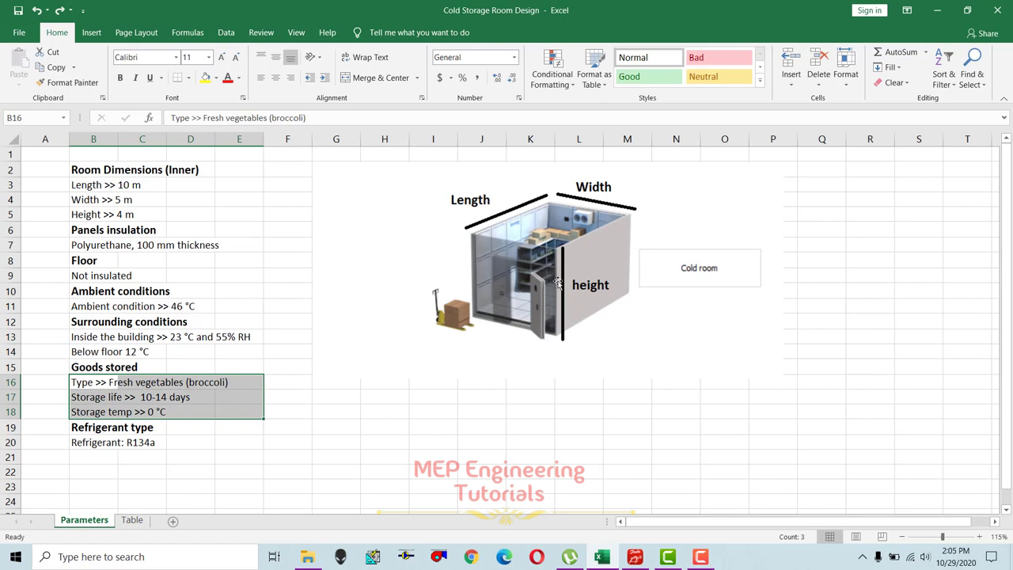
{"action": "left_click", "coordinate": [222, 414]}
{"action": "left_click_drag", "start_coordinate": [127, 387], "coordinate": [226, 383]}
{"action": "left_click", "coordinate": [136, 384]}
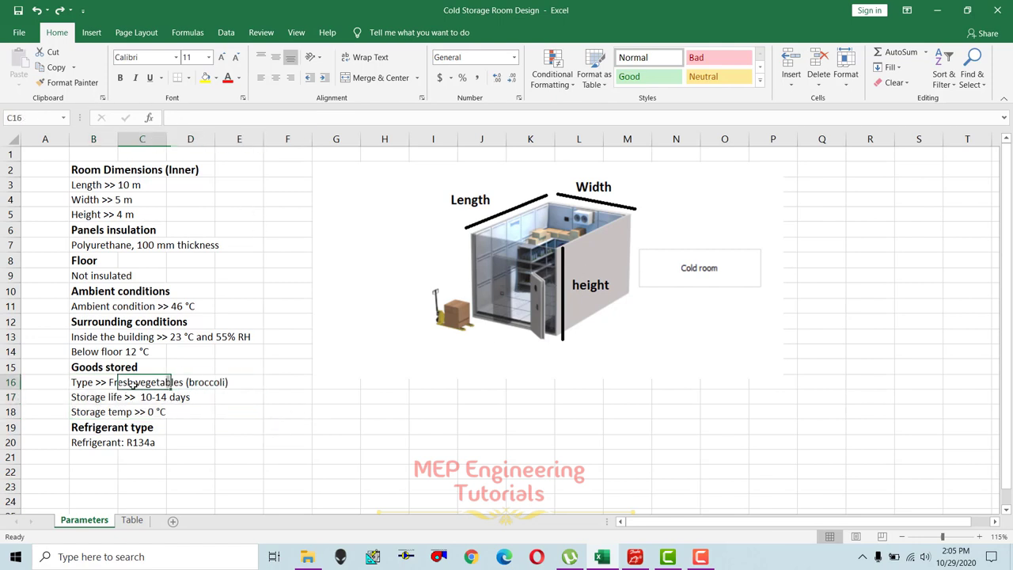
{"action": "left_click", "coordinate": [193, 386]}
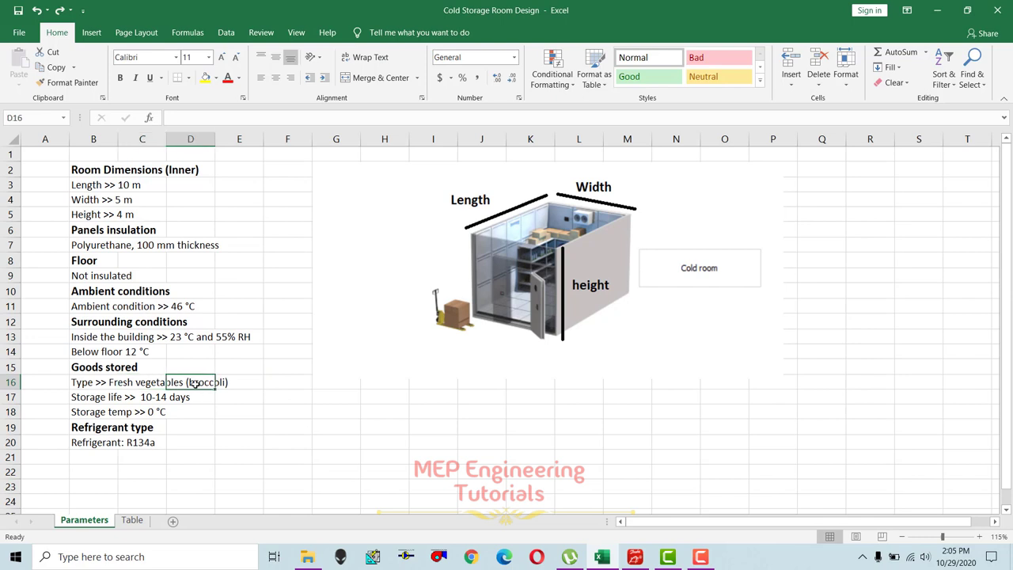
{"action": "left_click_drag", "start_coordinate": [112, 383], "coordinate": [261, 379]}
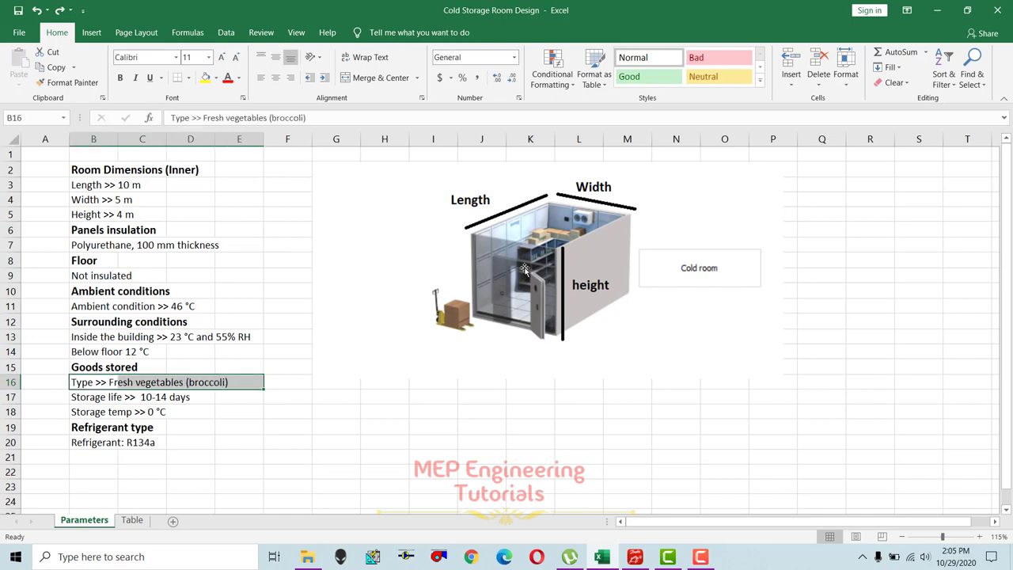
{"action": "left_click_drag", "start_coordinate": [82, 401], "coordinate": [193, 411]}
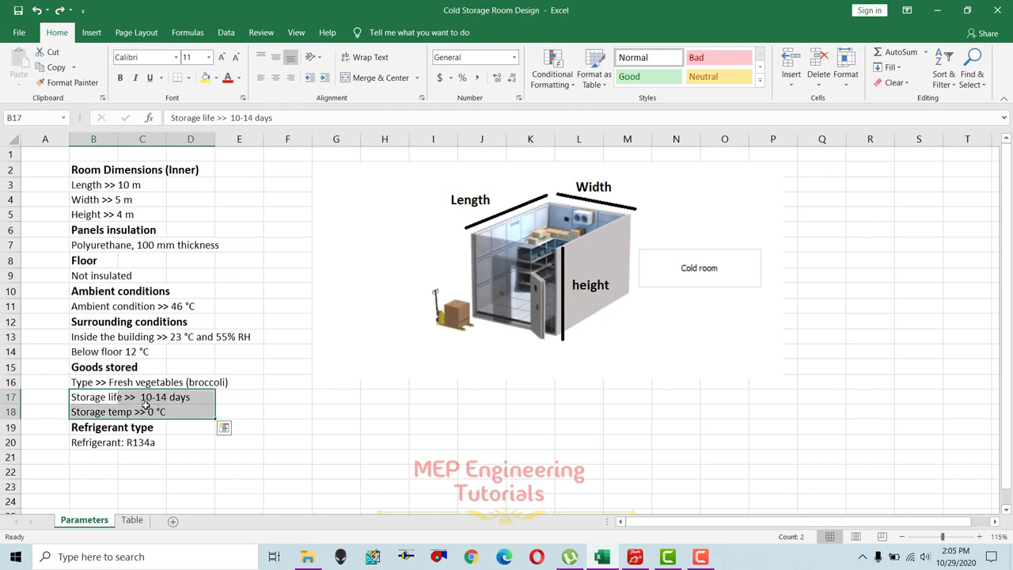
- Examine the Table sheet's product, storage temperature, relative humidity and approximate storage life columns
{"action": "left_click", "coordinate": [132, 519]}
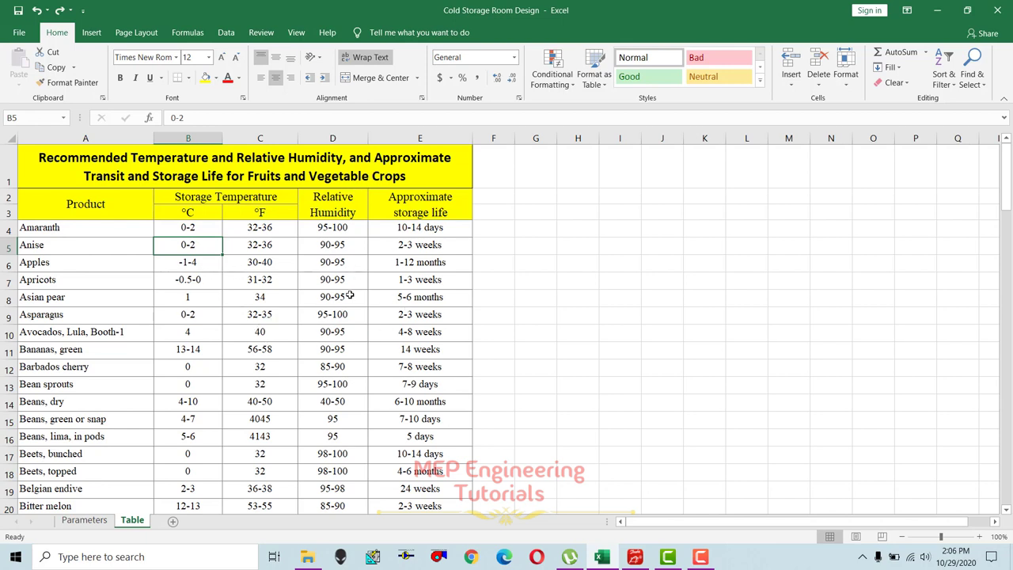
{"action": "left_click_drag", "start_coordinate": [103, 211], "coordinate": [123, 384]}
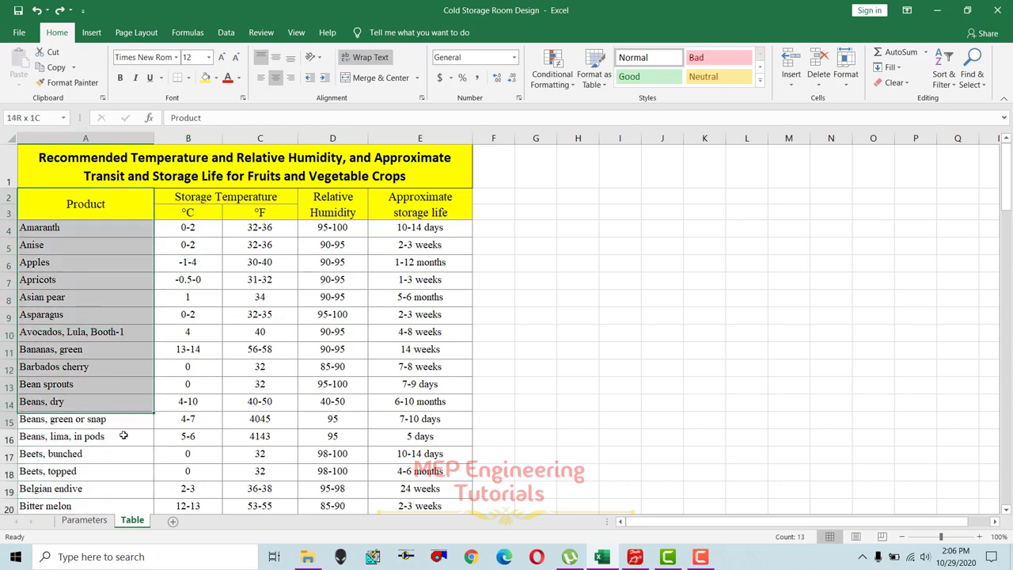
{"action": "left_click_drag", "start_coordinate": [124, 428], "coordinate": [119, 472]}
{"action": "left_click", "coordinate": [80, 259]}
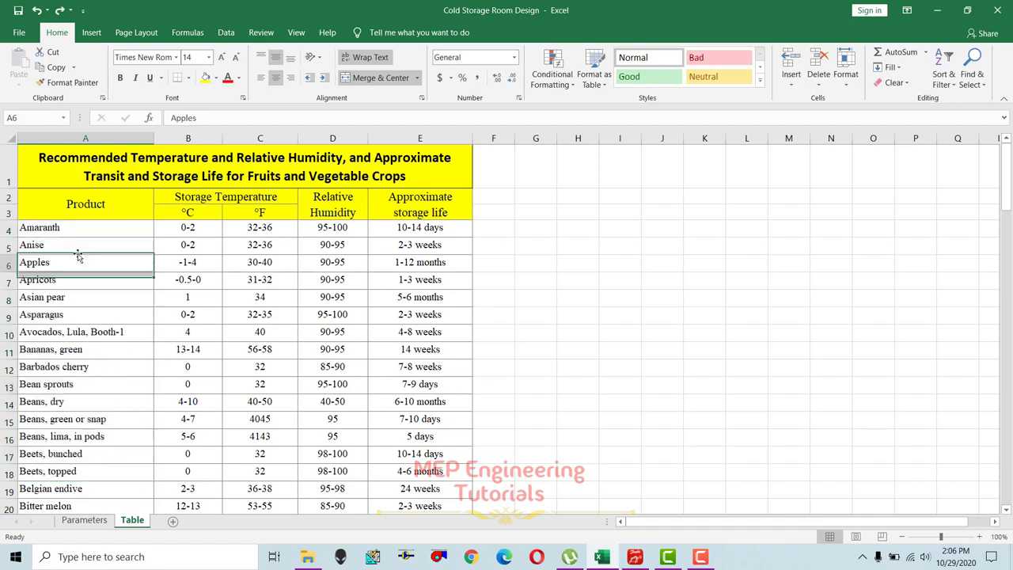
{"action": "scroll", "coordinate": [74, 343], "scroll_direction": "down", "scroll_amount": 2}
{"action": "scroll", "coordinate": [73, 346], "scroll_direction": "up", "scroll_amount": 2}
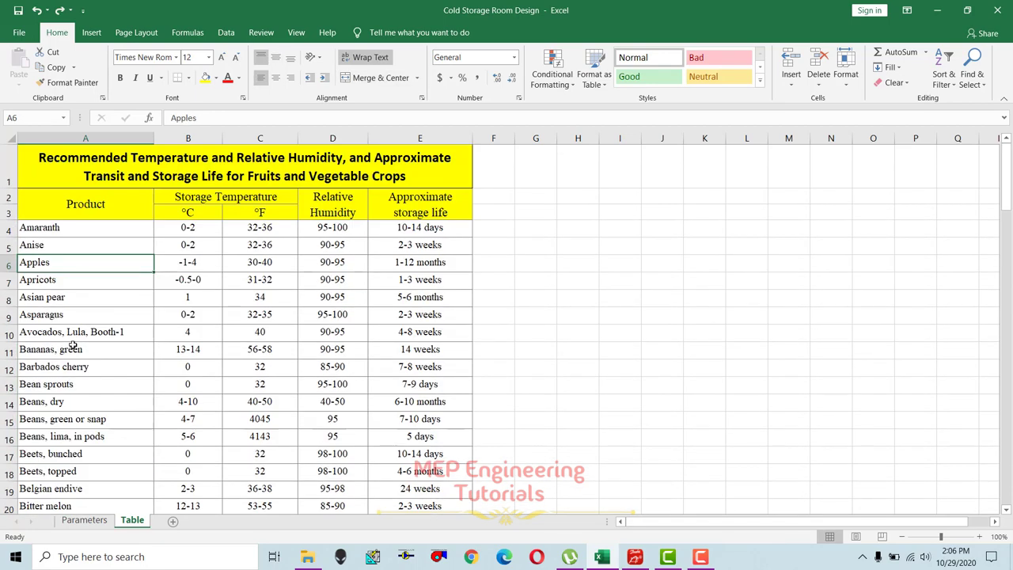
{"action": "left_click", "coordinate": [193, 201]}
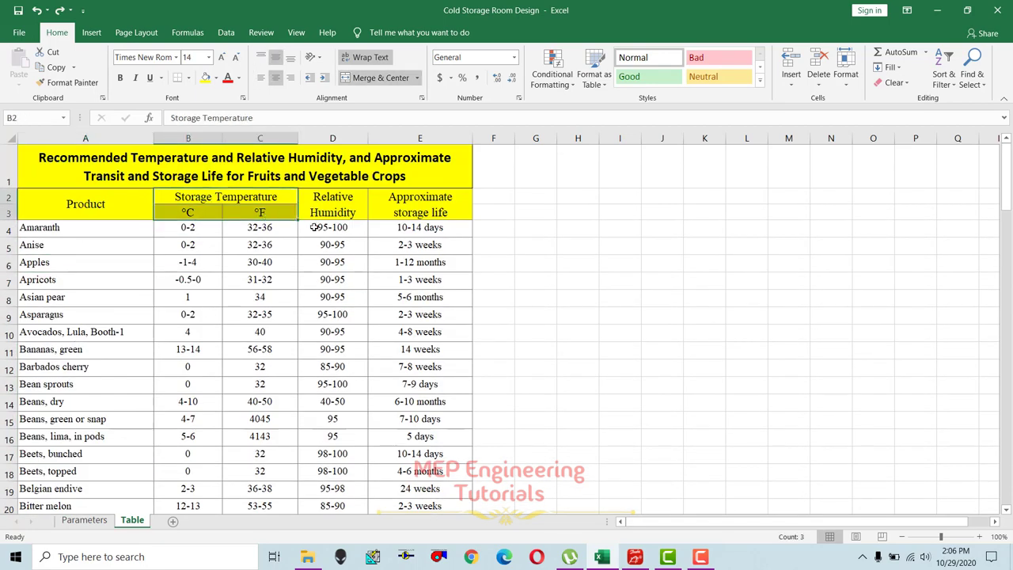
{"action": "left_click_drag", "start_coordinate": [322, 208], "coordinate": [390, 204]}
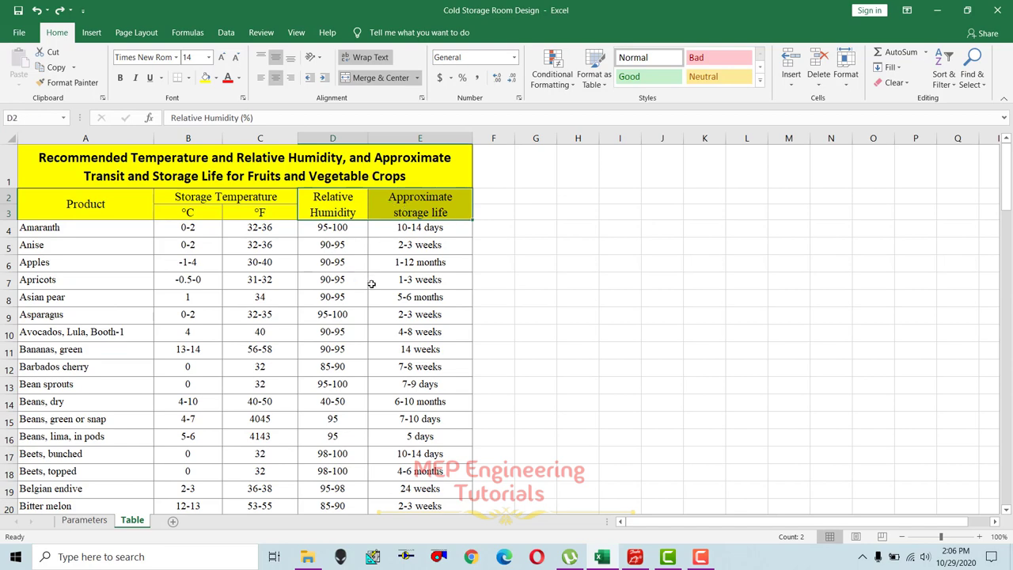
{"action": "left_click", "coordinate": [372, 329]}
- Find the Broccoli row in the product table and highlight its cells across all five columns with yellow fill
{"action": "scroll", "coordinate": [150, 404], "scroll_direction": "down", "scroll_amount": 1}
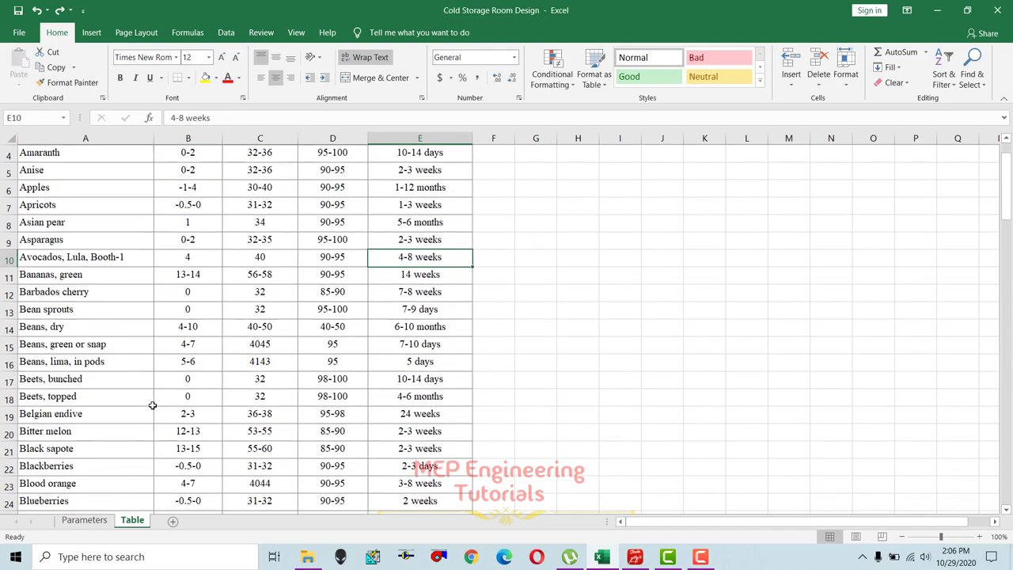
{"action": "scroll", "coordinate": [151, 411], "scroll_direction": "down", "scroll_amount": 1}
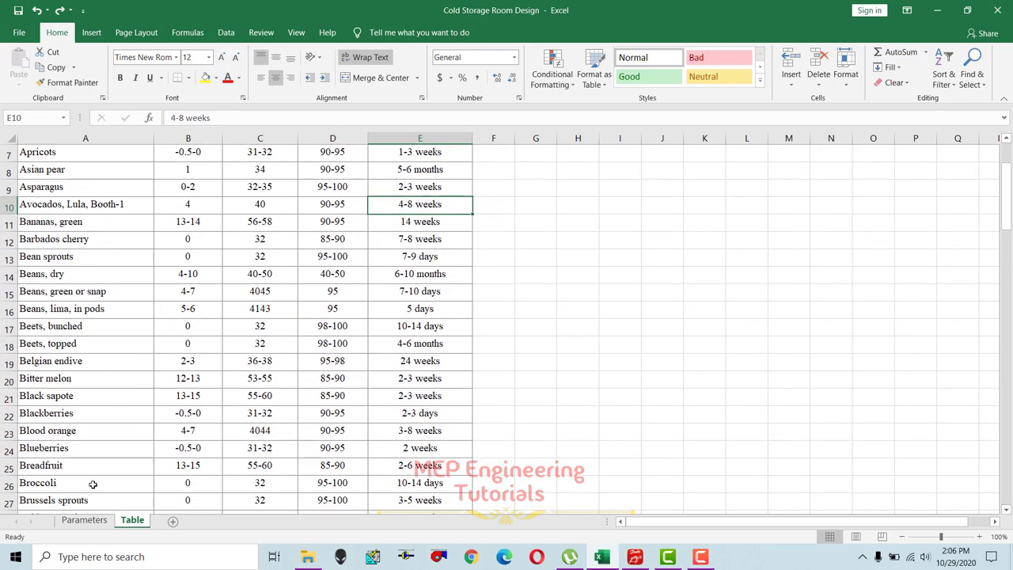
{"action": "left_click_drag", "start_coordinate": [34, 483], "coordinate": [415, 481]}
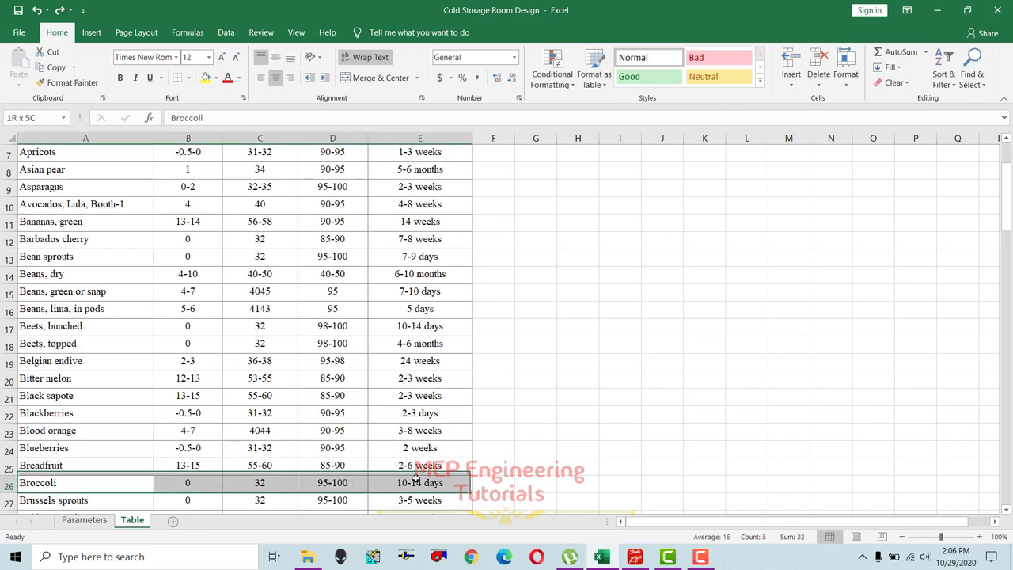
{"action": "left_click", "coordinate": [204, 77]}
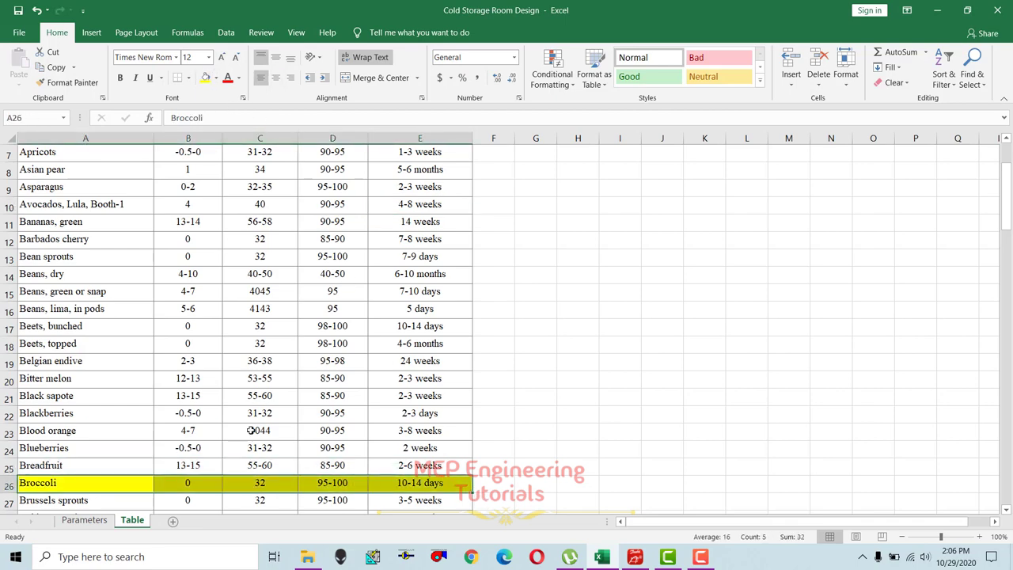
- Compare the Broccoli row with the table's temperature, humidity and storage life headings, and return to the Parameters sheet
{"action": "scroll", "coordinate": [200, 231], "scroll_direction": "up", "scroll_amount": 2}
{"action": "scroll", "coordinate": [203, 265], "scroll_direction": "down", "scroll_amount": 2}
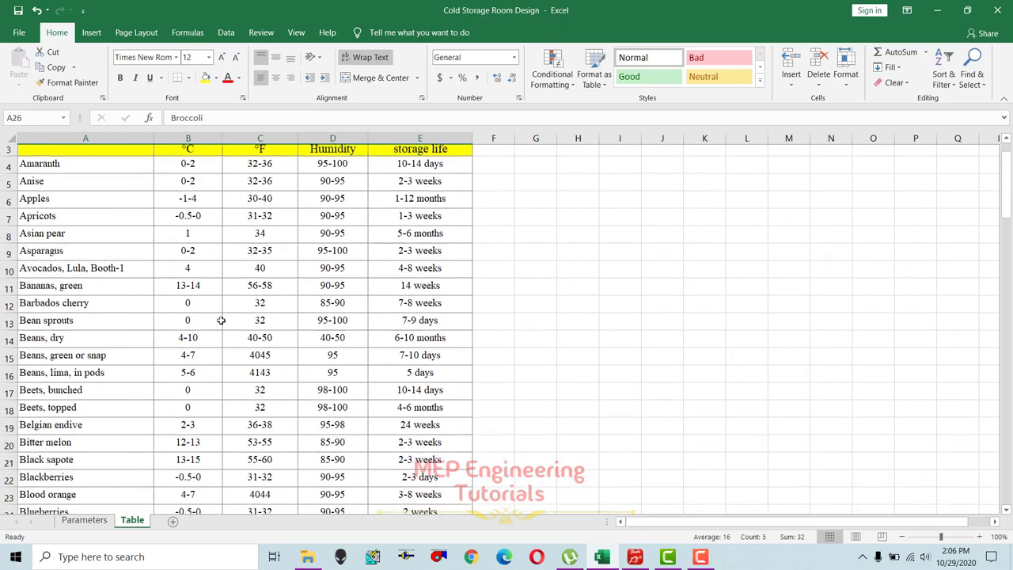
{"action": "scroll", "coordinate": [287, 348], "scroll_direction": "up", "scroll_amount": 2}
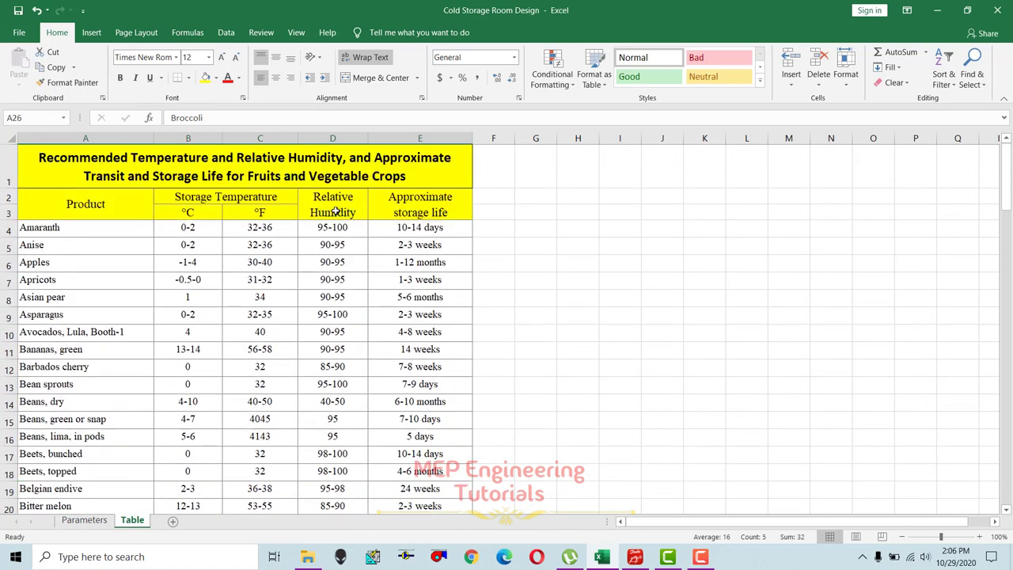
{"action": "scroll", "coordinate": [351, 247], "scroll_direction": "down", "scroll_amount": 2}
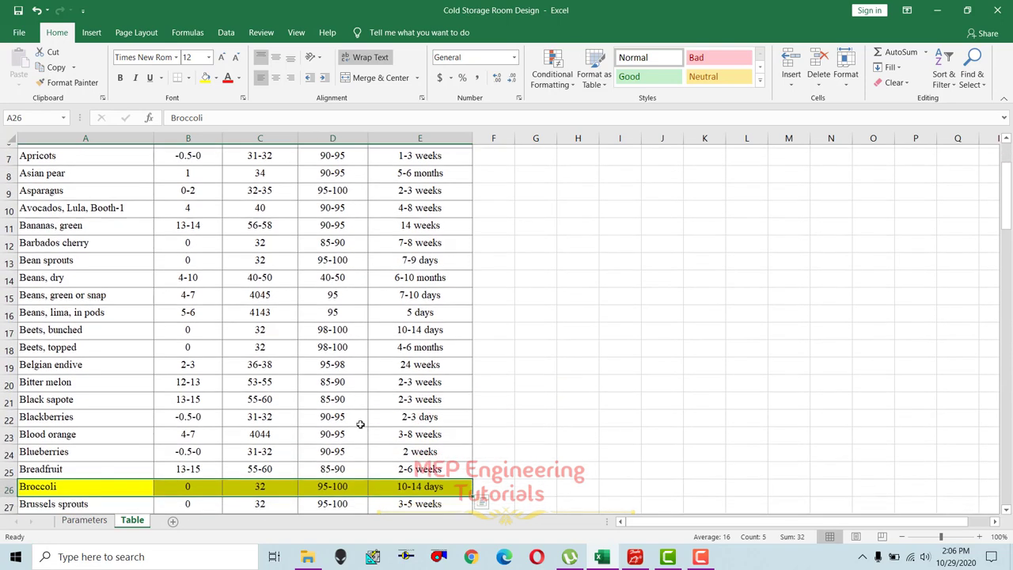
{"action": "scroll", "coordinate": [465, 281], "scroll_direction": "up", "scroll_amount": 2}
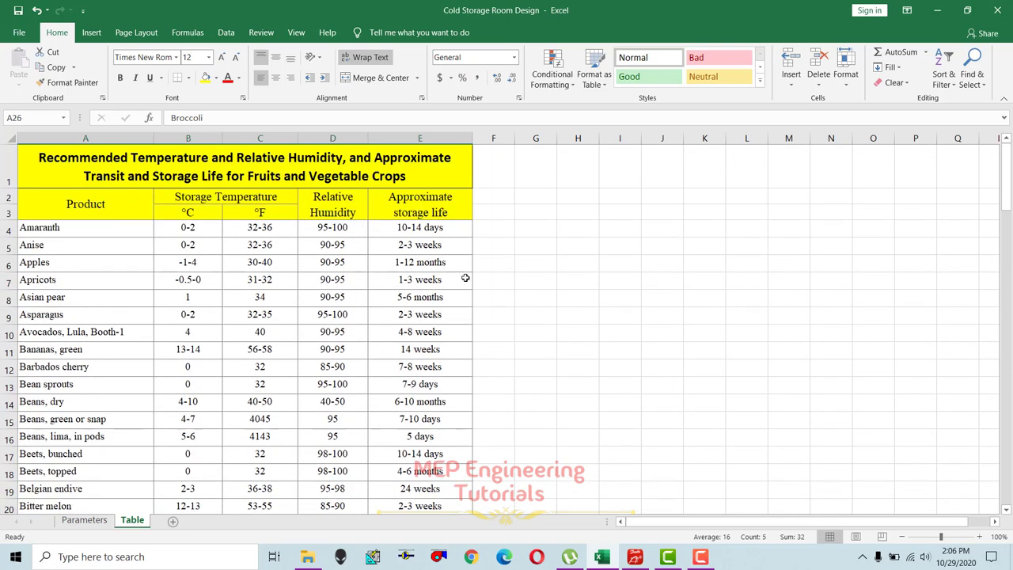
{"action": "scroll", "coordinate": [443, 265], "scroll_direction": "down", "scroll_amount": 2}
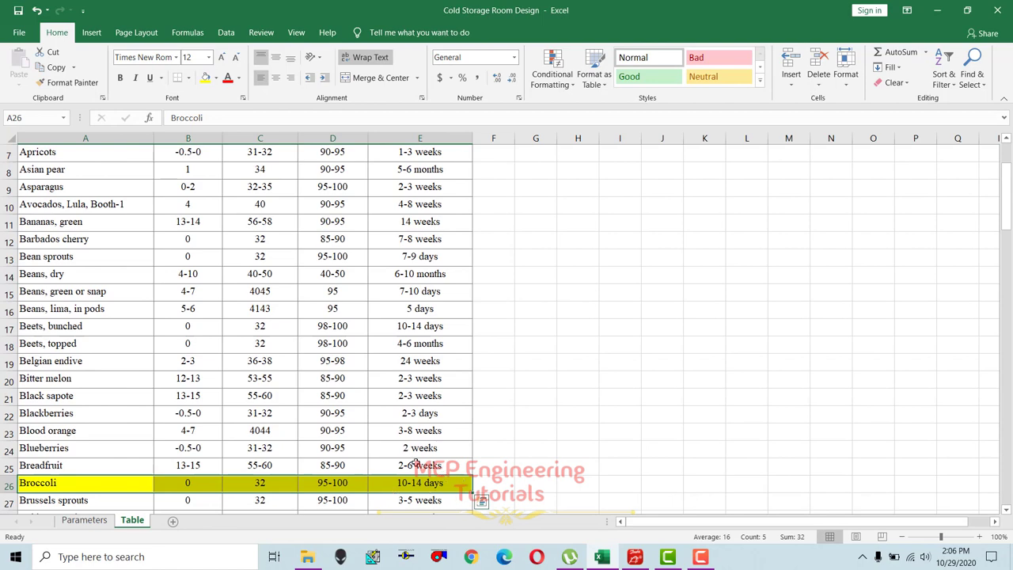
{"action": "scroll", "coordinate": [427, 447], "scroll_direction": "up", "scroll_amount": 2}
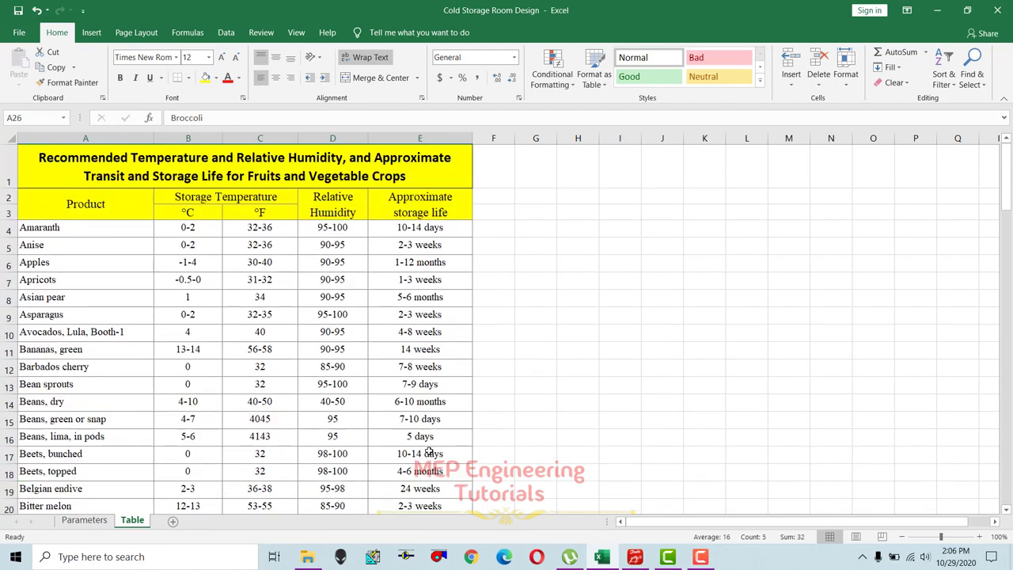
{"action": "left_click", "coordinate": [84, 522]}
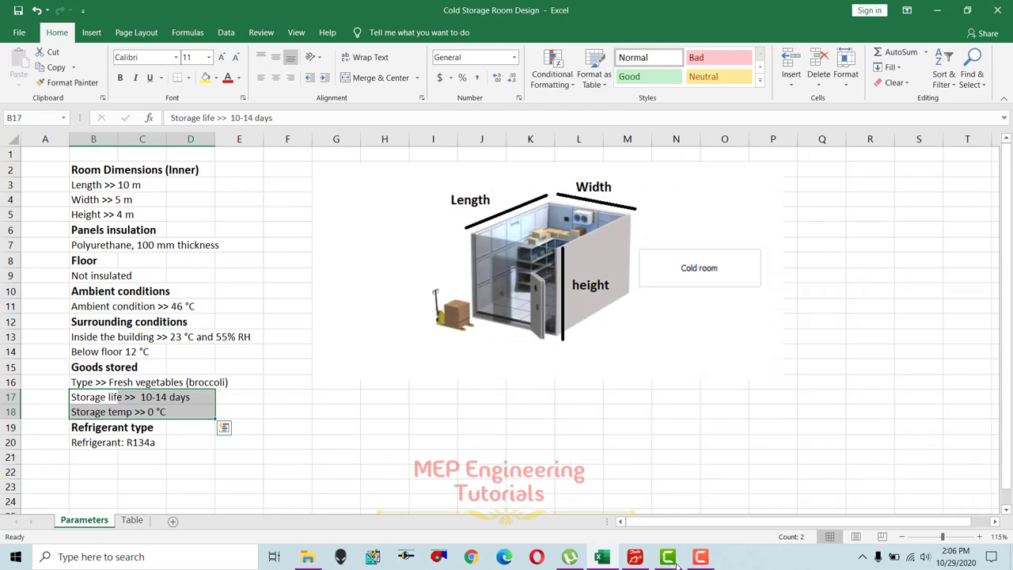
- Switch to Coolselector2 and start a Cold room calculation from the commercial applications
{"action": "left_click", "coordinate": [668, 558]}
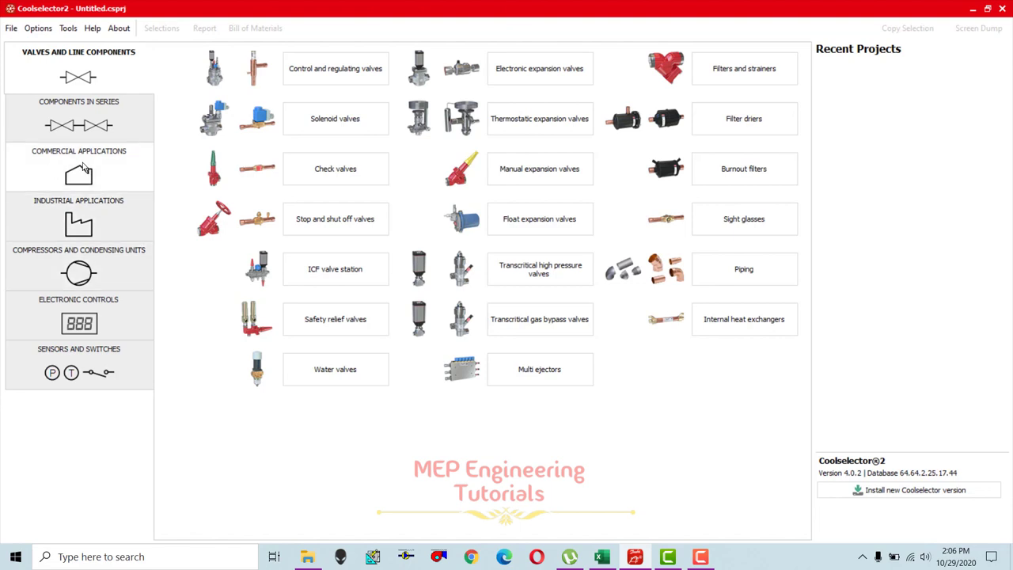
{"action": "left_click", "coordinate": [83, 167]}
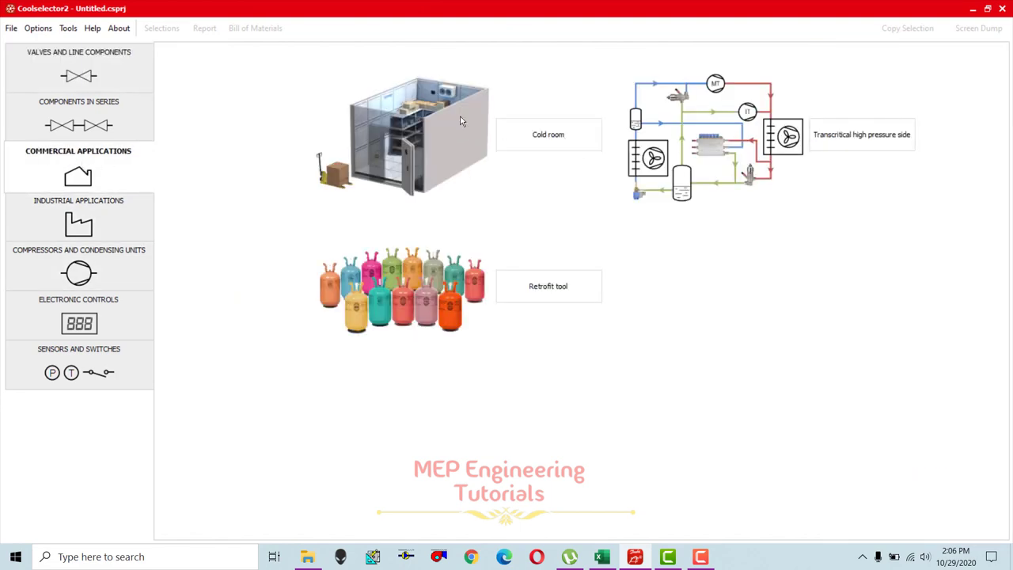
{"action": "left_click", "coordinate": [552, 136]}
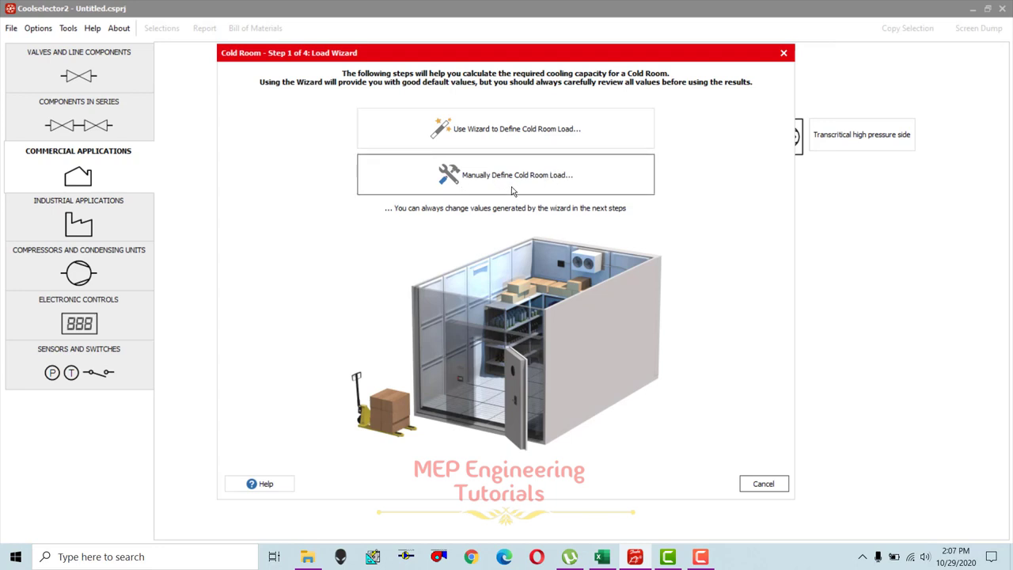
- Recheck the goods stored entries on the Excel Parameters sheet and return to the cold room setup in Coolselector2
{"action": "left_click", "coordinate": [602, 556]}
{"action": "left_click", "coordinate": [102, 382]}
{"action": "left_click_drag", "start_coordinate": [101, 382], "coordinate": [231, 409]}
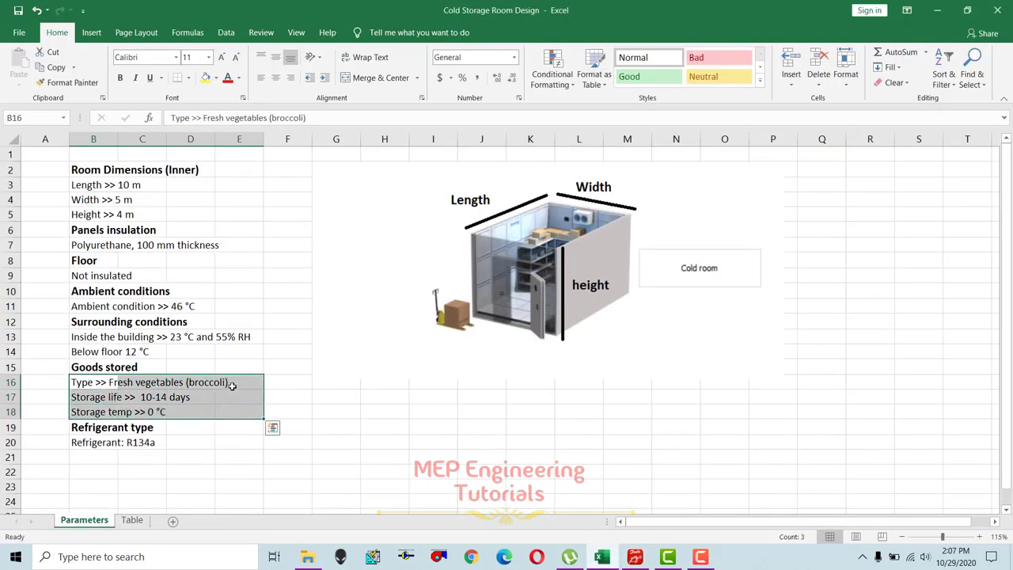
{"action": "left_click", "coordinate": [131, 391]}
{"action": "left_click_drag", "start_coordinate": [85, 384], "coordinate": [232, 409]}
{"action": "left_click", "coordinate": [152, 381]}
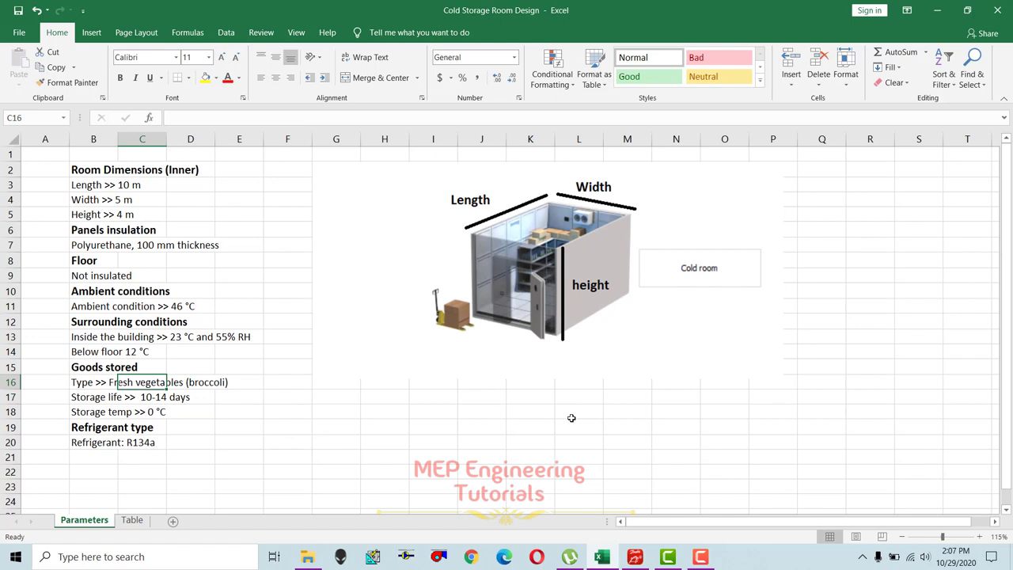
{"action": "left_click", "coordinate": [634, 556]}
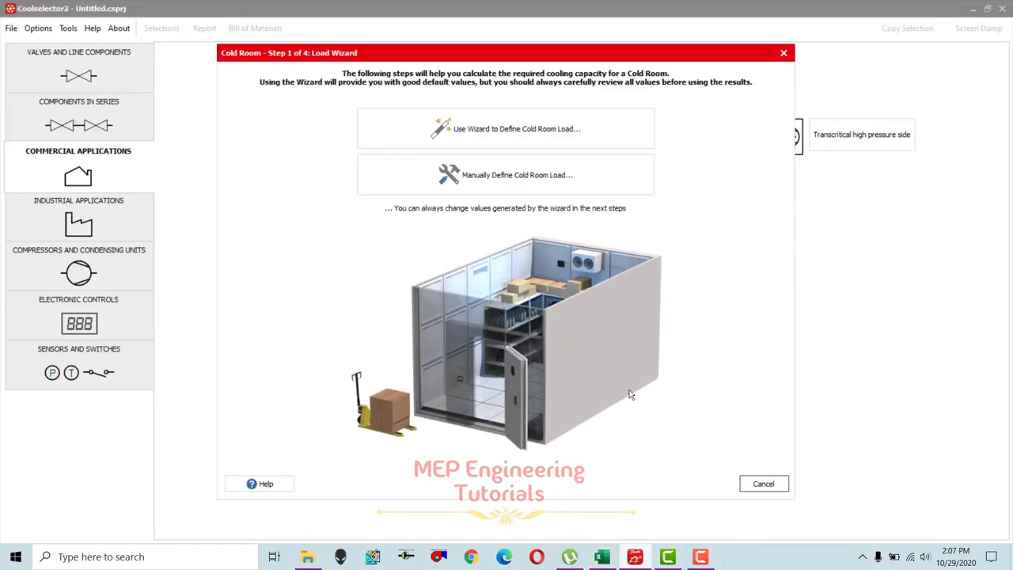
- Start the cold room load wizard and set the room's inner length to 10 m and height to 4 m, per the Excel parameters
{"action": "left_click", "coordinate": [515, 131]}
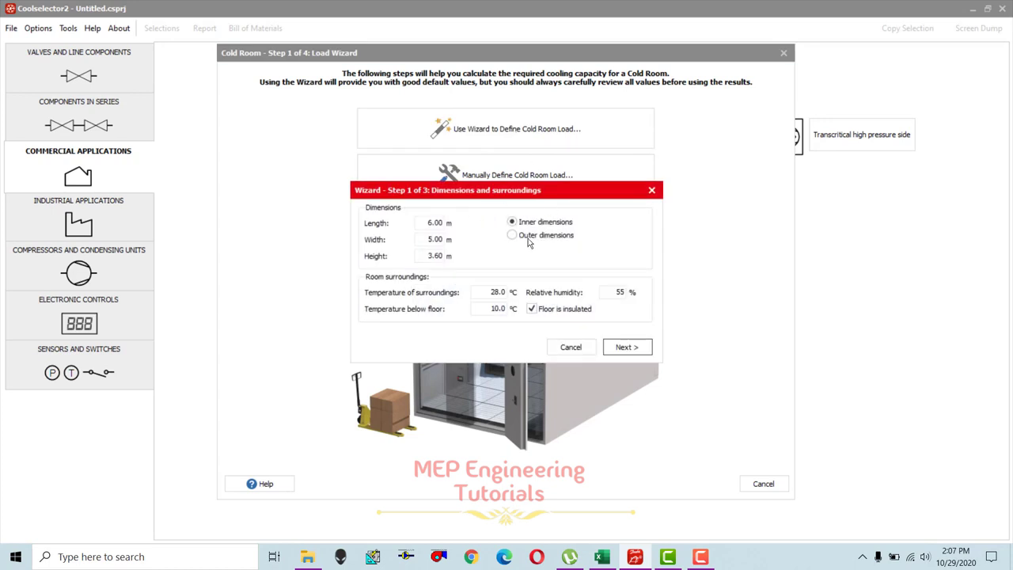
{"action": "left_click_drag", "start_coordinate": [518, 191], "coordinate": [529, 163]}
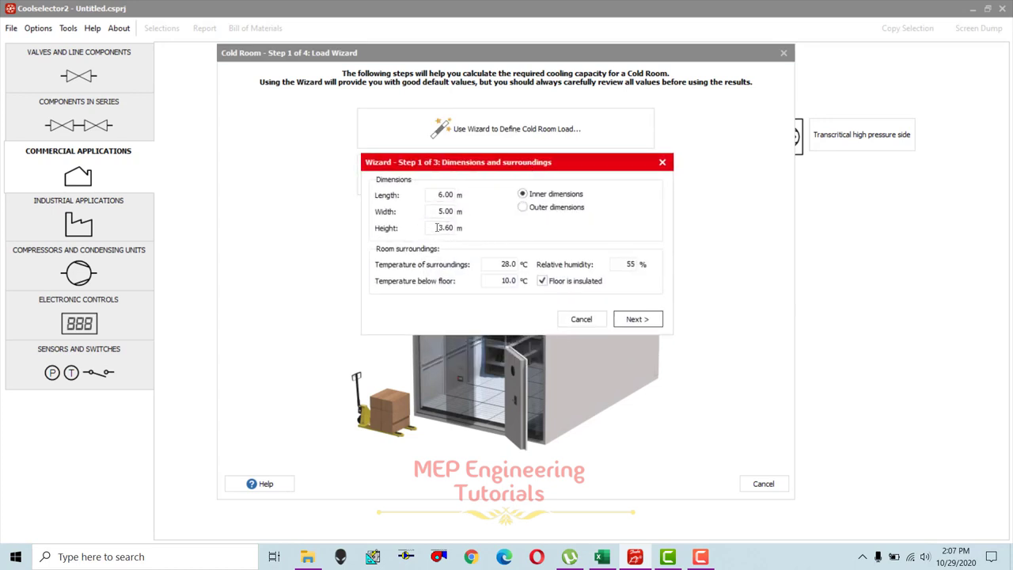
{"action": "left_click", "coordinate": [601, 556]}
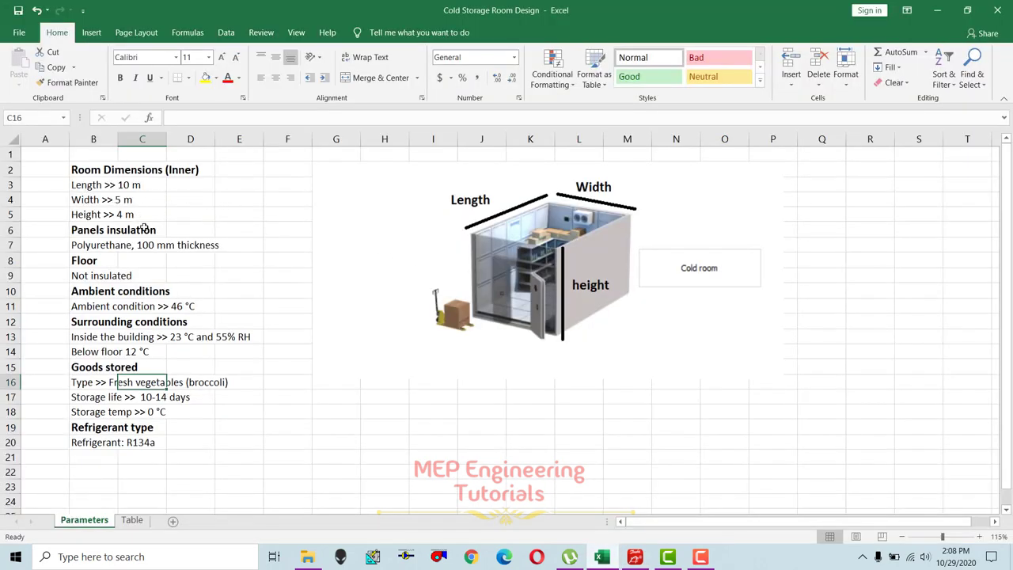
{"action": "left_click", "coordinate": [635, 556]}
{"action": "left_click", "coordinate": [439, 194]}
{"action": "left_click_drag", "start_coordinate": [439, 195], "coordinate": [490, 196]}
{"action": "type", "text": "10"}
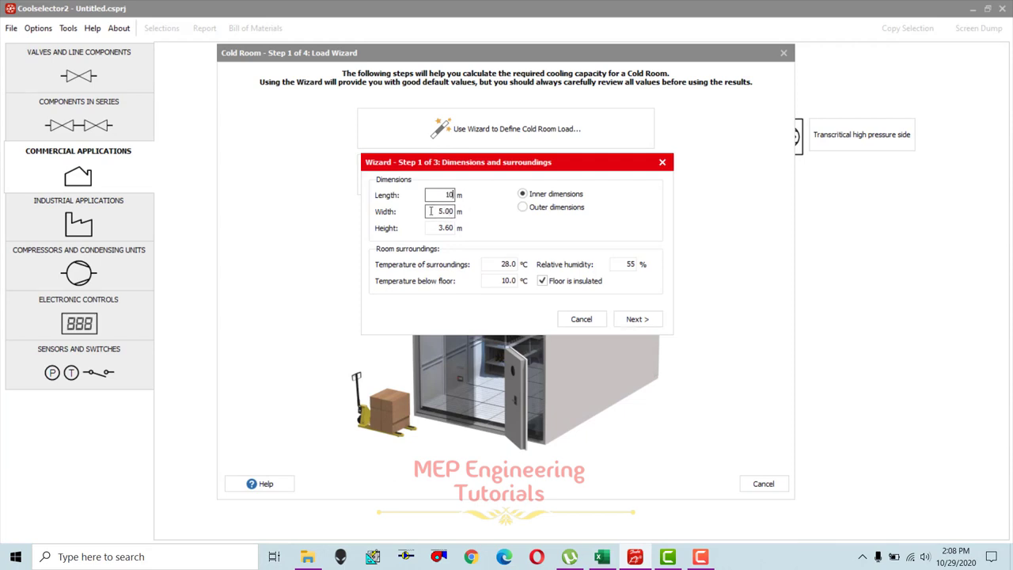
{"action": "left_click_drag", "start_coordinate": [437, 211], "coordinate": [475, 226]}
{"action": "type", "text": "4"}
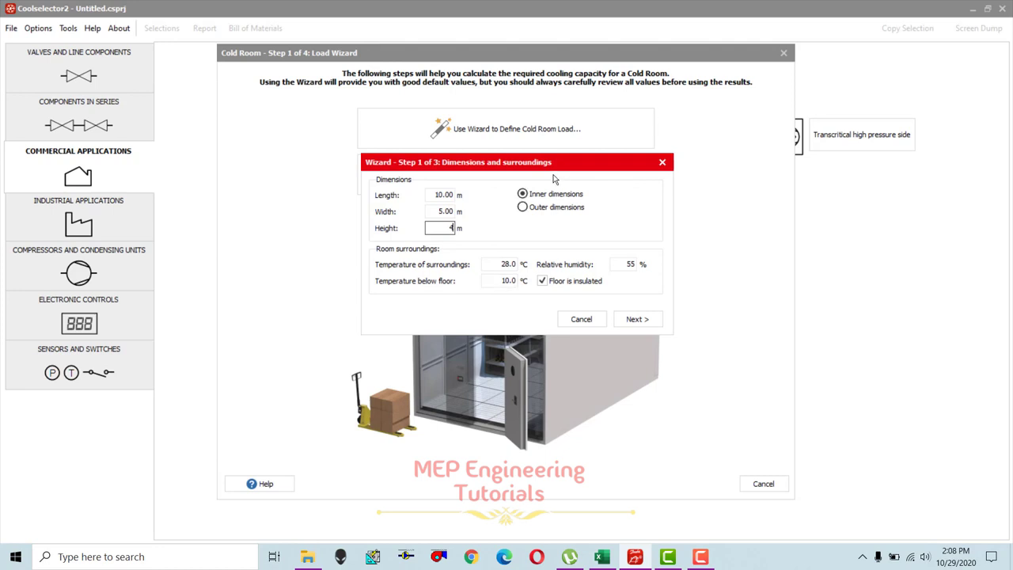
{"action": "left_click_drag", "start_coordinate": [554, 164], "coordinate": [722, 85]}
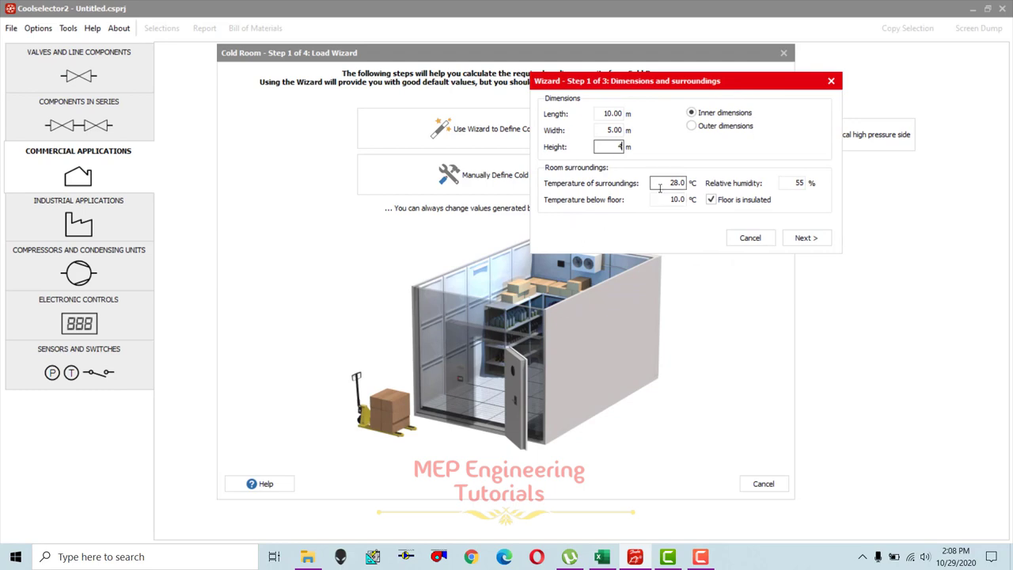
- Check the surrounding conditions in the Excel workbook and set the wizard's temperature of surroundings to 23 °C in Coolselector2
{"action": "left_click", "coordinate": [602, 556]}
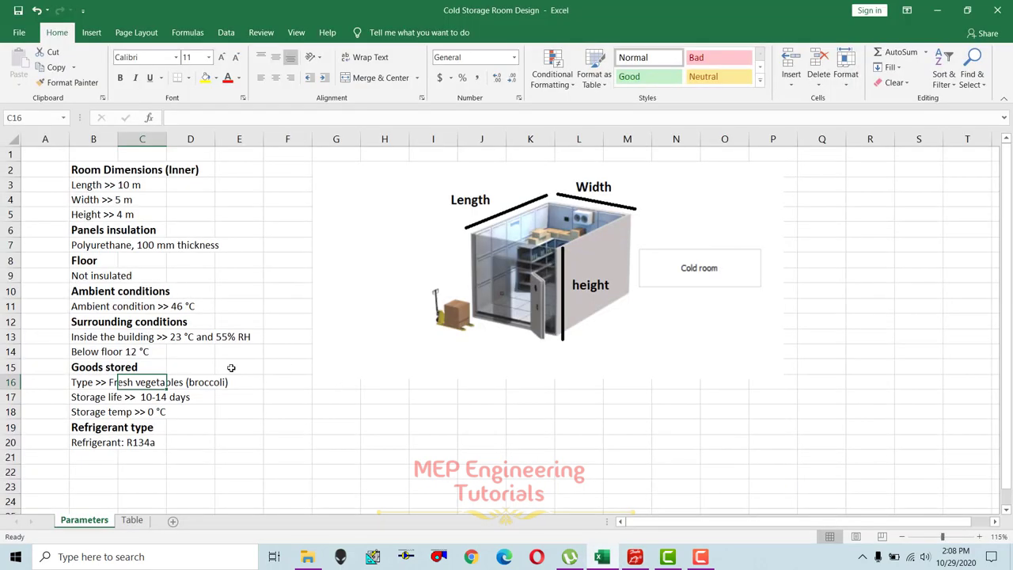
{"action": "left_click_drag", "start_coordinate": [101, 336], "coordinate": [213, 342]}
{"action": "left_click", "coordinate": [212, 338]}
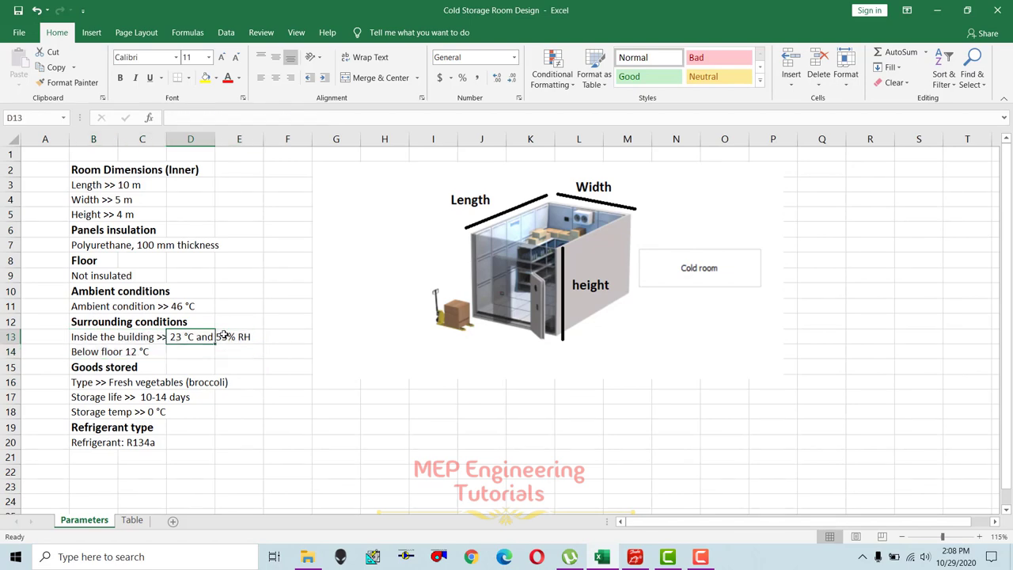
{"action": "left_click", "coordinate": [634, 559]}
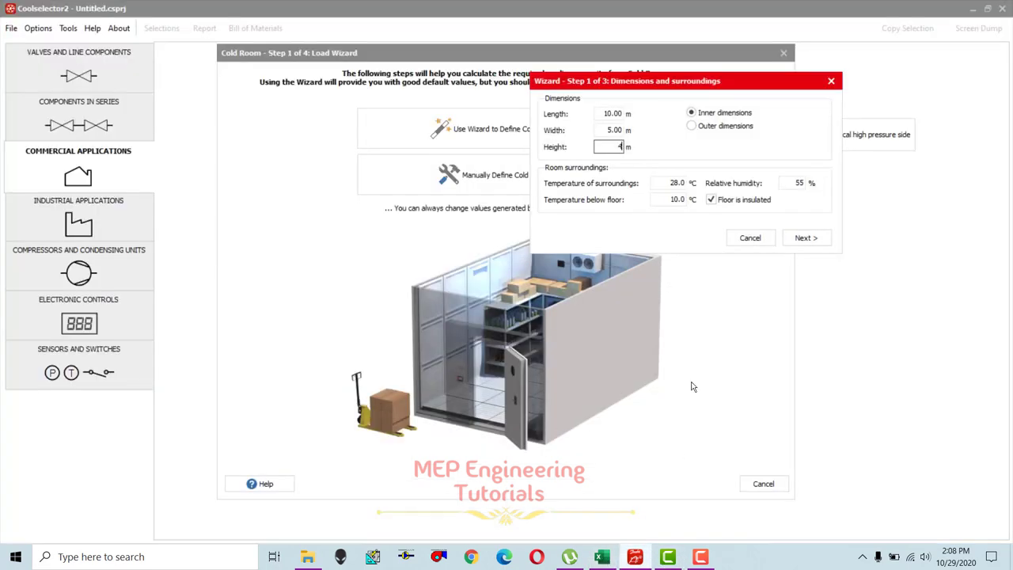
{"action": "double_click", "coordinate": [677, 183]}
{"action": "type", "text": "23"}
{"action": "double_click", "coordinate": [788, 183]}
- Look up the below-floor temperature in the Excel workbook, then set it to 12 °C in Coolselector2 and mark the floor as not insulated
{"action": "double_click", "coordinate": [678, 199]}
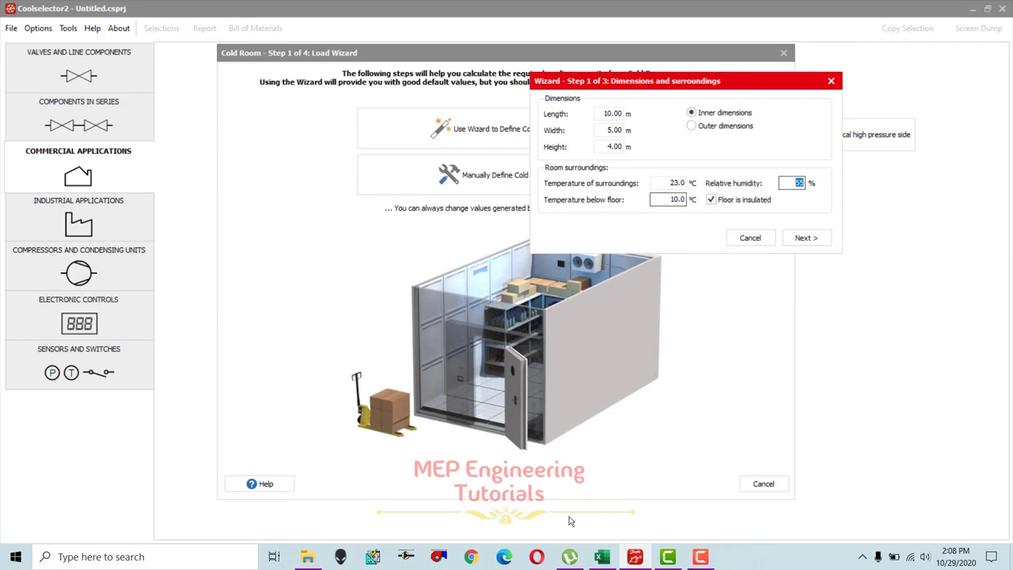
{"action": "left_click", "coordinate": [601, 556]}
{"action": "left_click", "coordinate": [130, 354]}
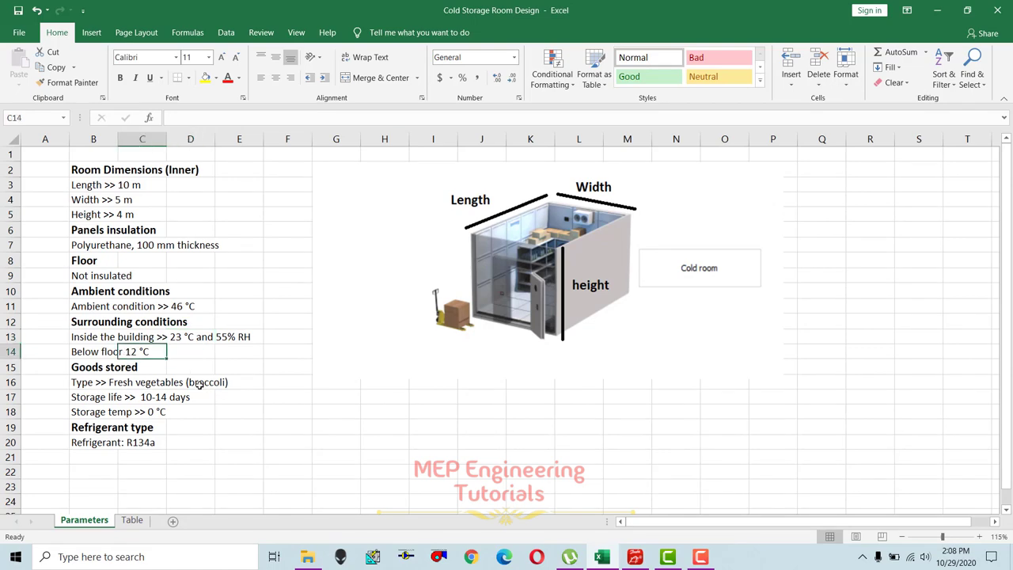
{"action": "left_click", "coordinate": [634, 556]}
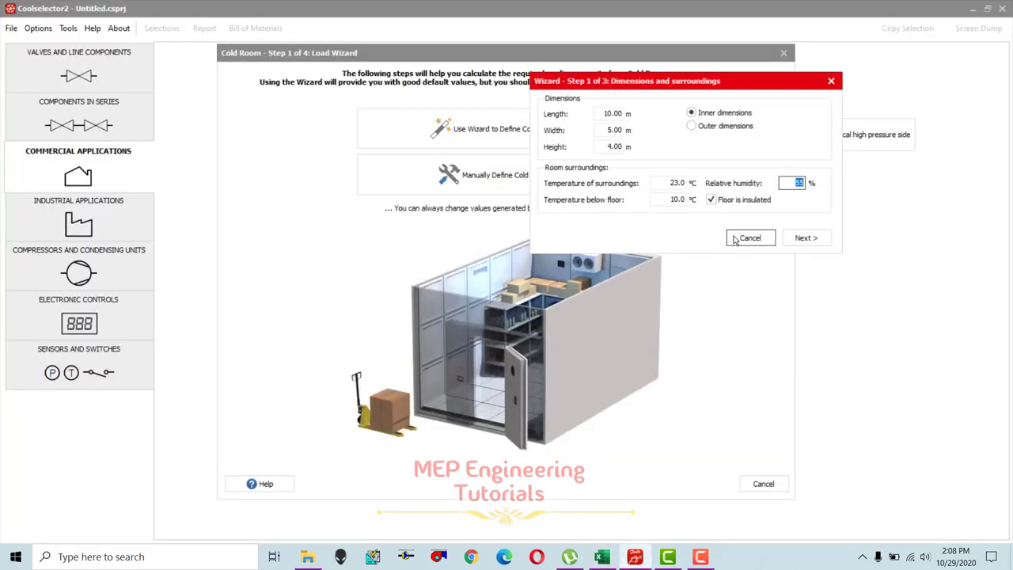
{"action": "double_click", "coordinate": [679, 203]}
{"action": "type", "text": "12"}
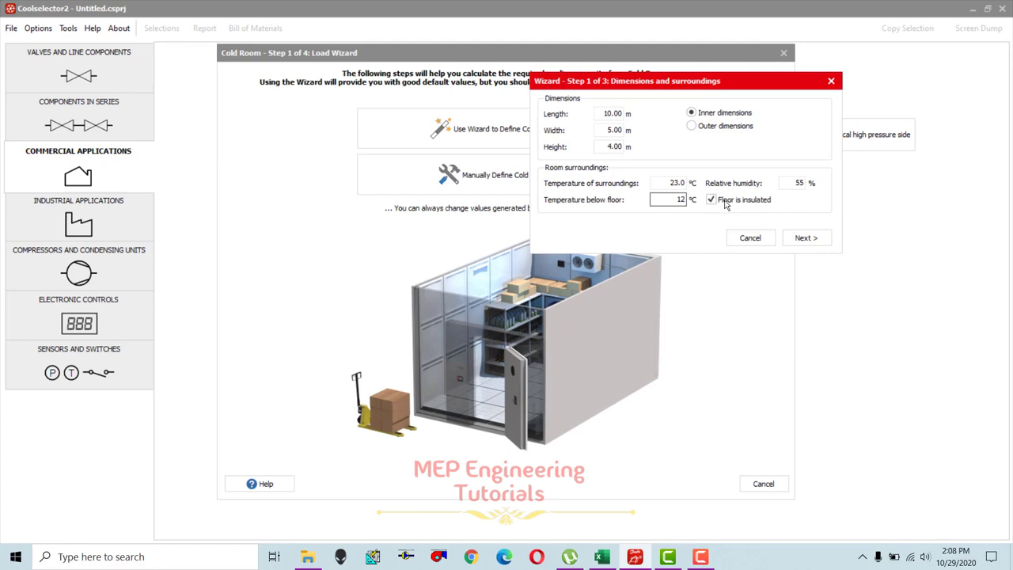
{"action": "left_click", "coordinate": [712, 202]}
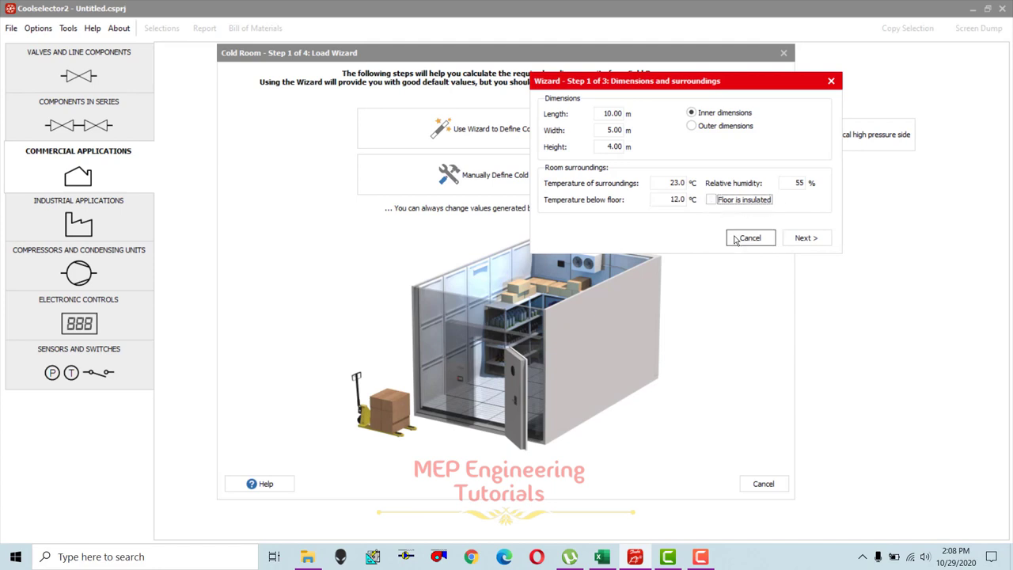
- Advance the wizard to the goods step and choose Vegetables as the type of goods
{"action": "left_click", "coordinate": [802, 241]}
{"action": "mouse_move", "coordinate": [718, 96]}
{"action": "left_mouse_down"}
{"action": "mouse_move", "coordinate": [562, 156]}
{"action": "mouse_move", "coordinate": [705, 92]}
{"action": "left_mouse_up"}
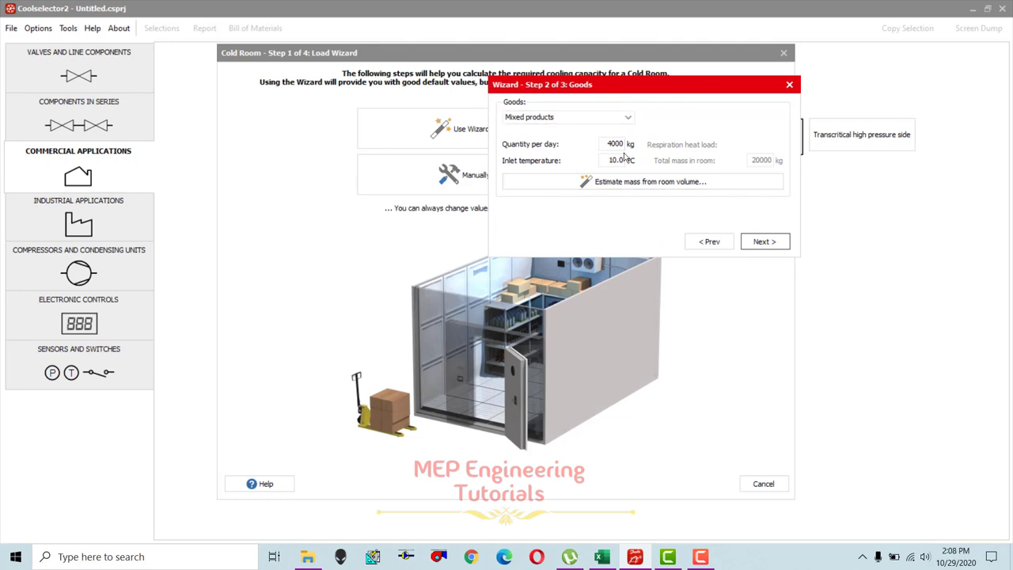
{"action": "left_click", "coordinate": [625, 119]}
{"action": "scroll", "coordinate": [585, 166], "scroll_direction": "up", "scroll_amount": 3}
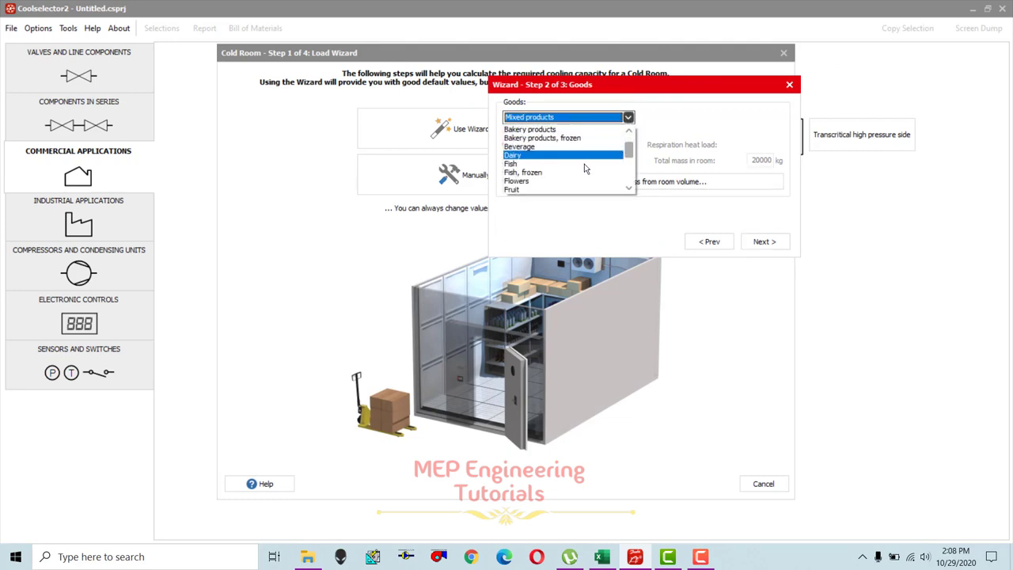
{"action": "scroll", "coordinate": [586, 167], "scroll_direction": "up", "scroll_amount": 3}
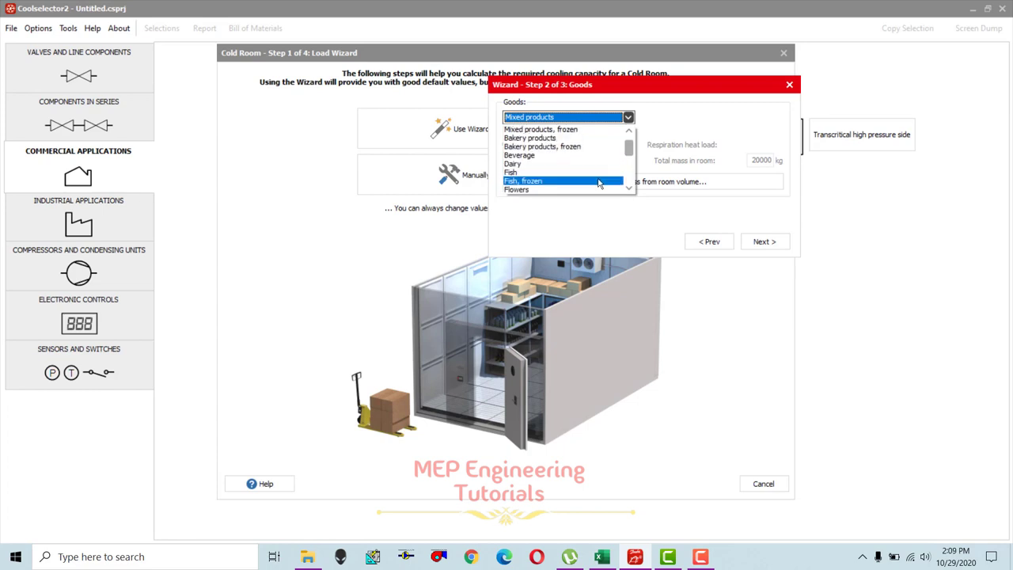
{"action": "scroll", "coordinate": [599, 183], "scroll_direction": "down", "scroll_amount": 3}
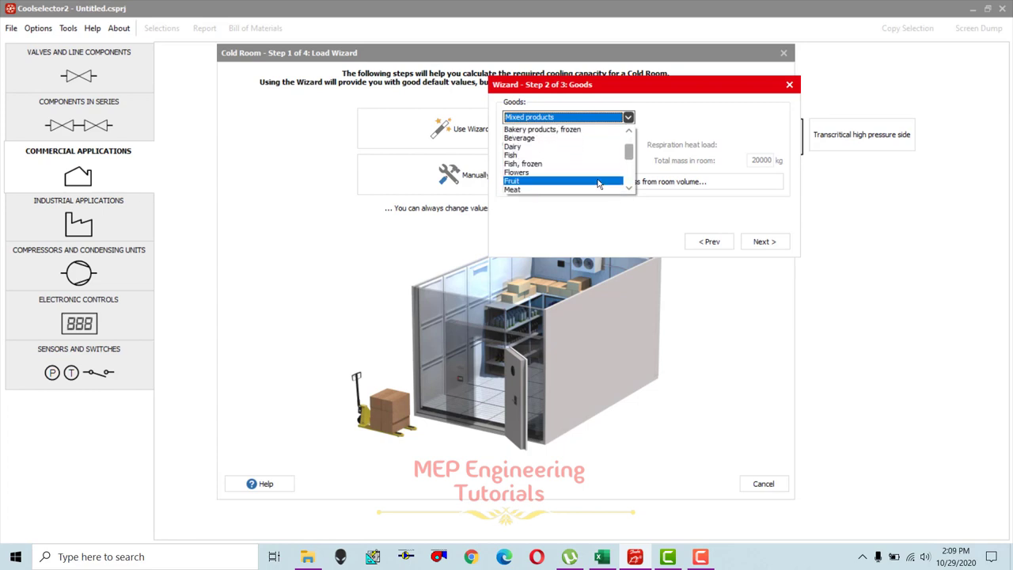
{"action": "scroll", "coordinate": [554, 174], "scroll_direction": "down", "scroll_amount": 2}
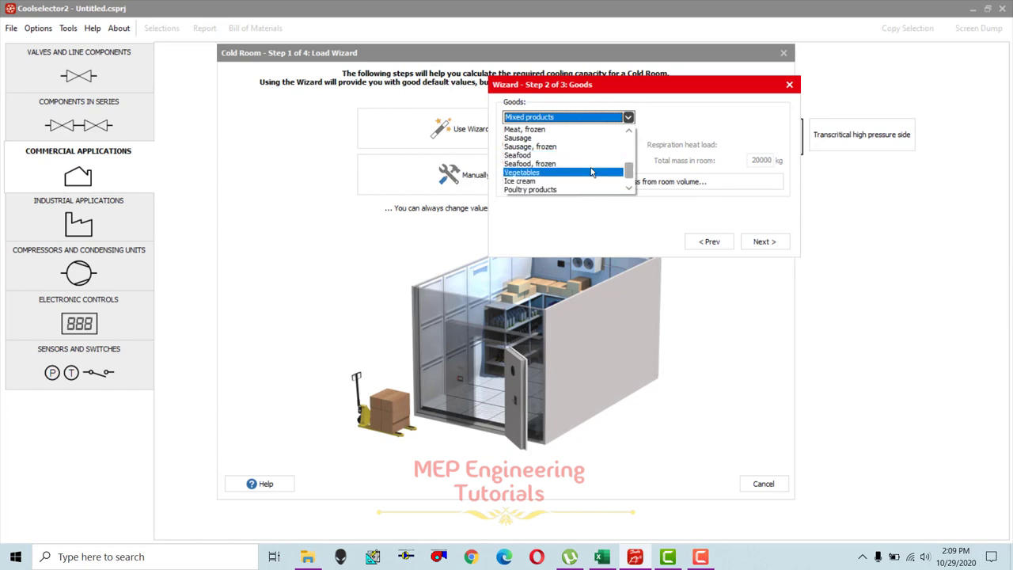
{"action": "scroll", "coordinate": [590, 173], "scroll_direction": "down", "scroll_amount": 1}
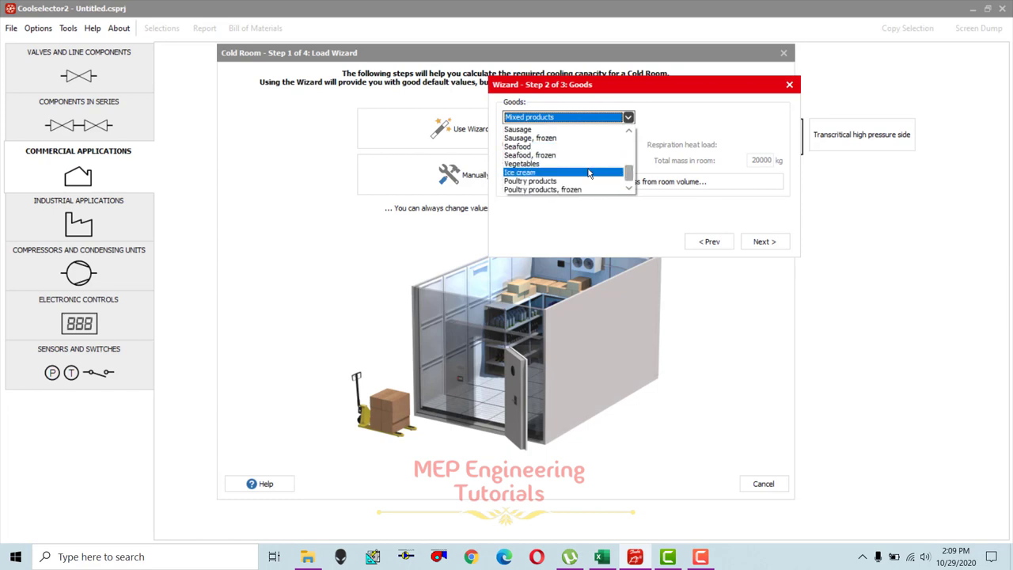
{"action": "scroll", "coordinate": [577, 165], "scroll_direction": "up", "scroll_amount": 3}
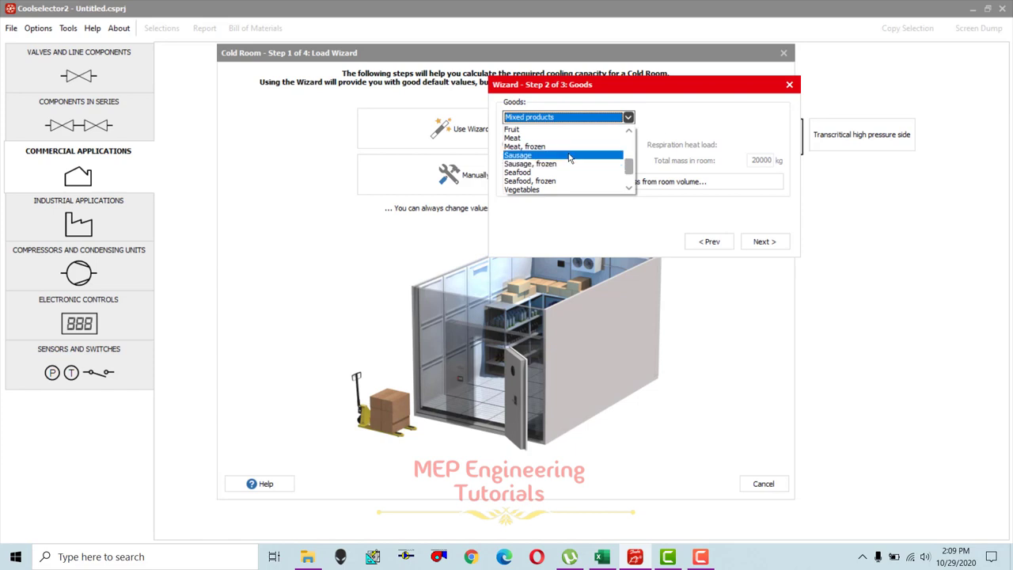
{"action": "scroll", "coordinate": [569, 158], "scroll_direction": "down", "scroll_amount": 3}
{"action": "left_click", "coordinate": [558, 164]}
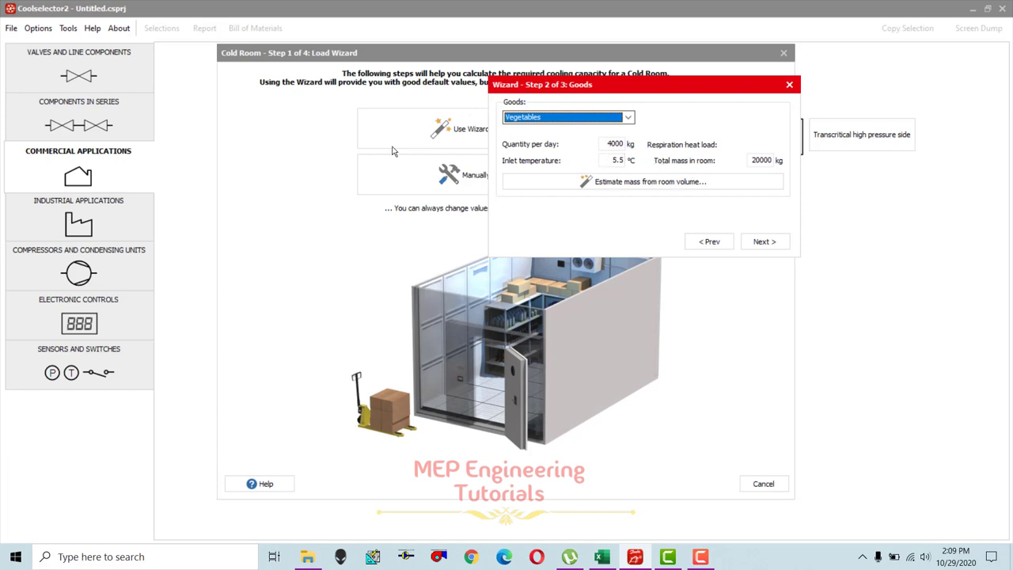
- Estimate the goods' mass from the room volume, with 60% of the room used and 10% of the goods changed each day
{"action": "left_click", "coordinate": [664, 187]}
{"action": "left_click_drag", "start_coordinate": [506, 236], "coordinate": [547, 229]}
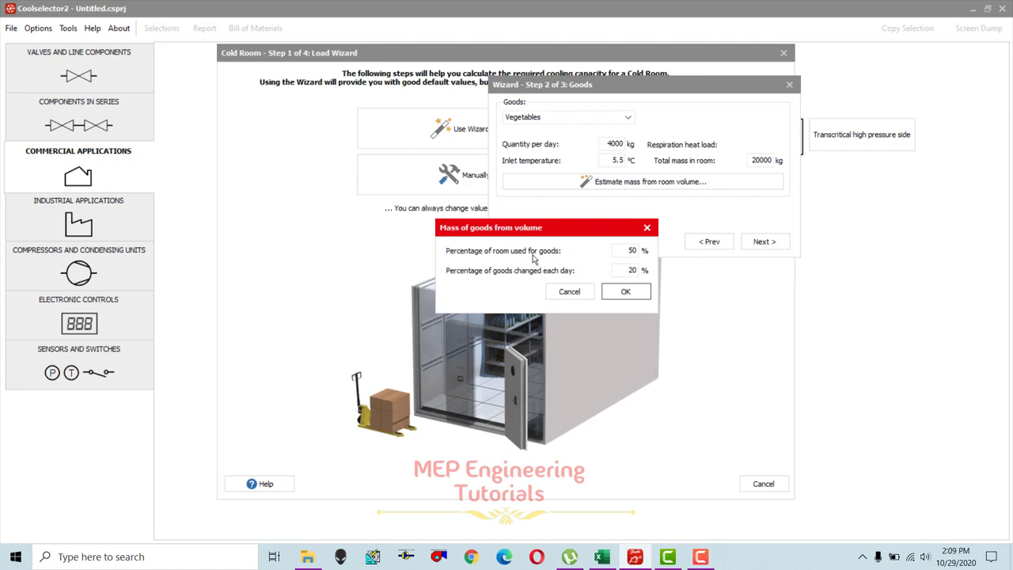
{"action": "left_click_drag", "start_coordinate": [555, 228], "coordinate": [696, 179]}
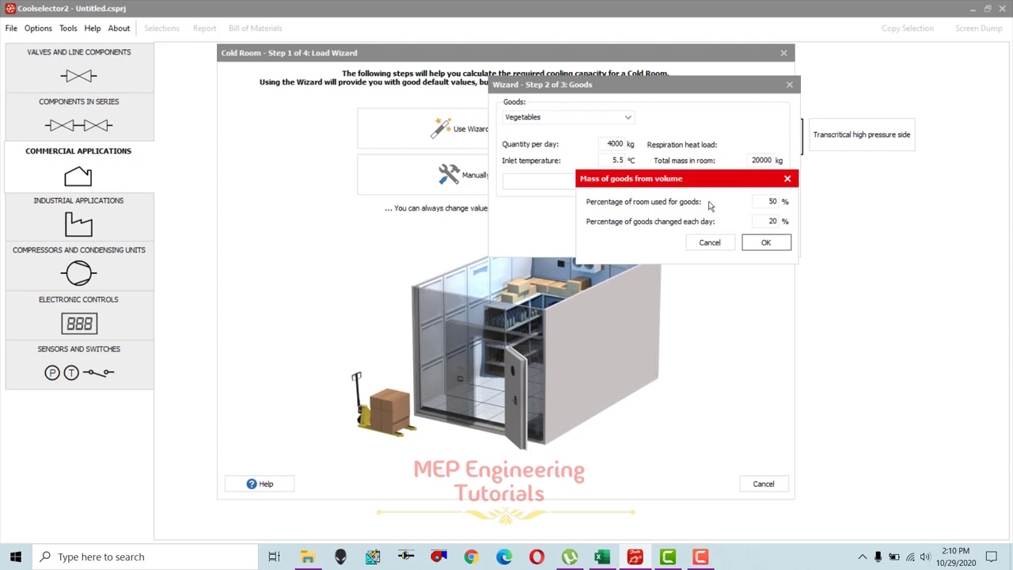
{"action": "double_click", "coordinate": [770, 203]}
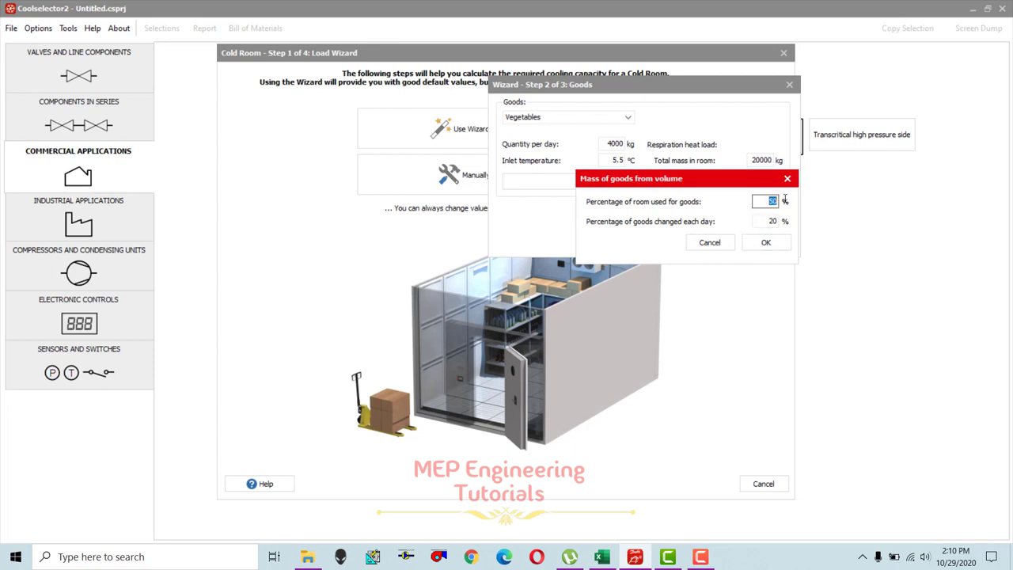
{"action": "type", "text": "60"}
{"action": "double_click", "coordinate": [770, 221]}
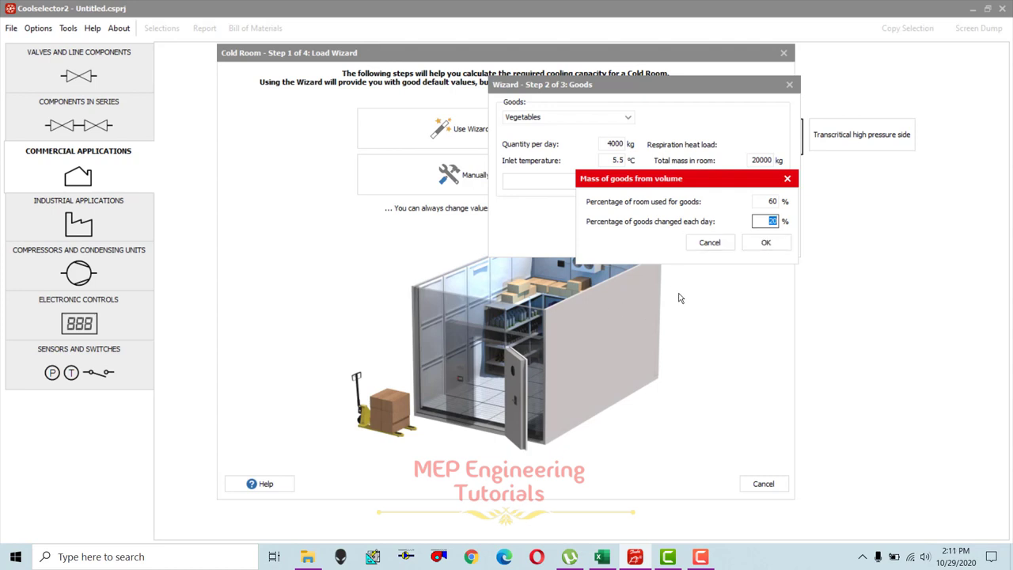
{"action": "key", "text": "BackSpace"}
{"action": "type", "text": "10"}
{"action": "left_click", "coordinate": [768, 248]}
{"action": "left_click", "coordinate": [766, 245]}
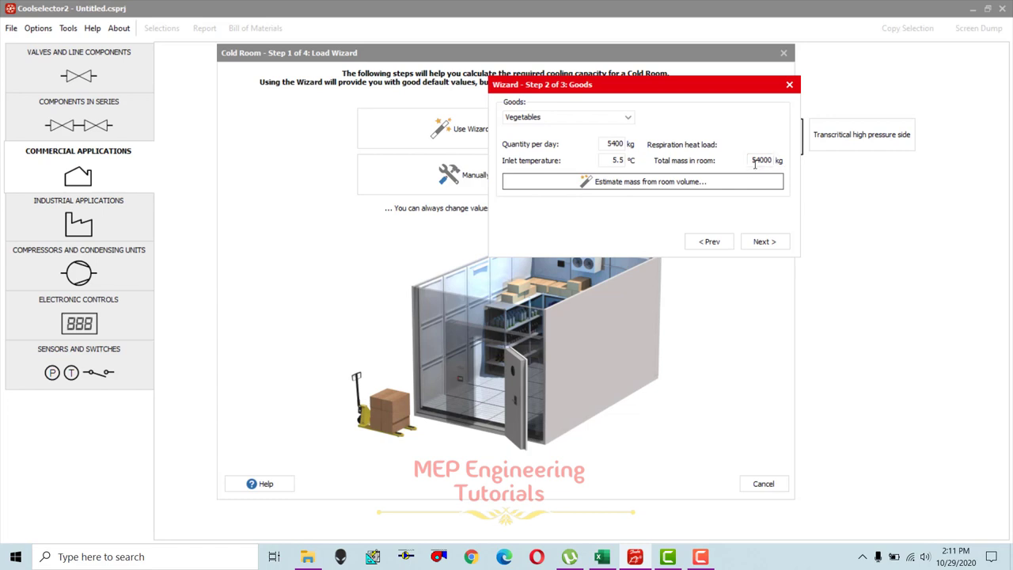
- Check broccoli's storage temperature on the Excel Table sheet and return to the goods step in Coolselector2
{"action": "left_click", "coordinate": [601, 144]}
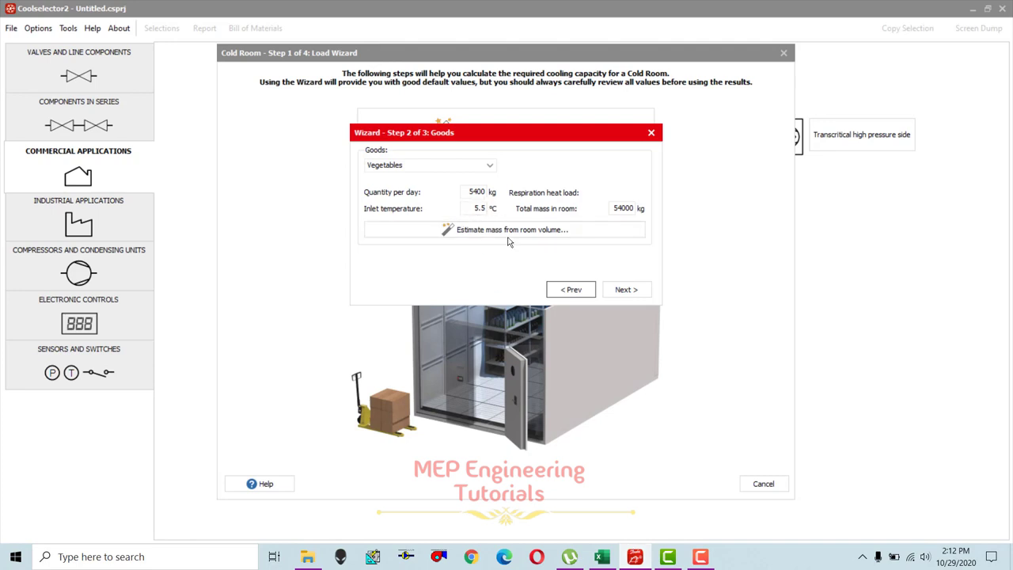
{"action": "mouse_move", "coordinate": [600, 560]}
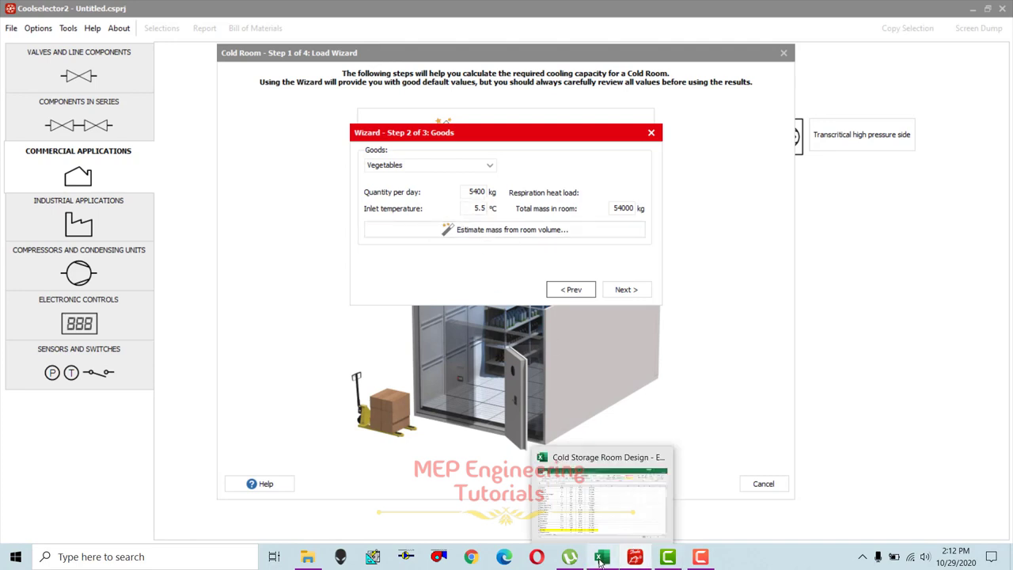
{"action": "left_click", "coordinate": [600, 560]}
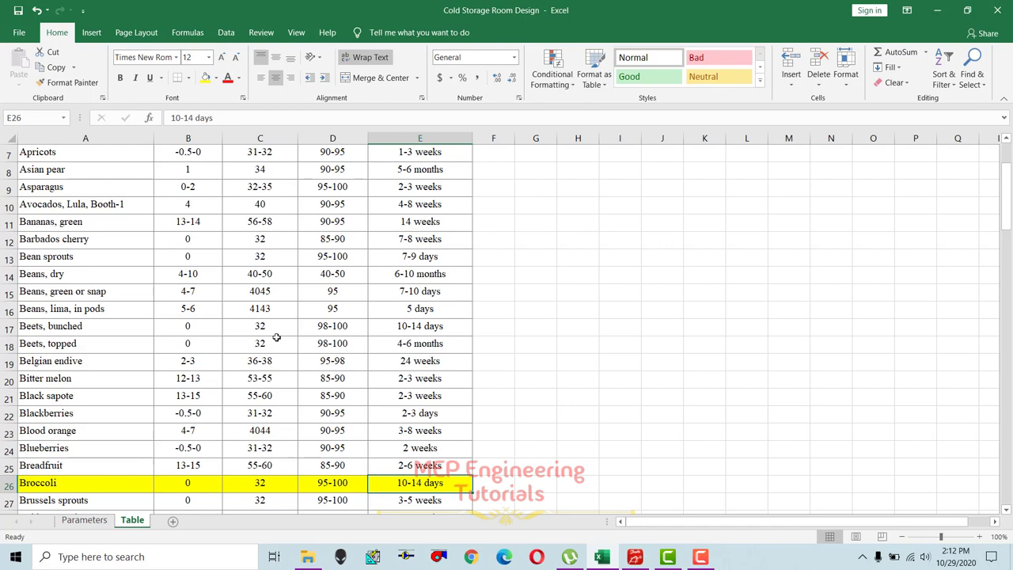
{"action": "left_click", "coordinate": [606, 558]}
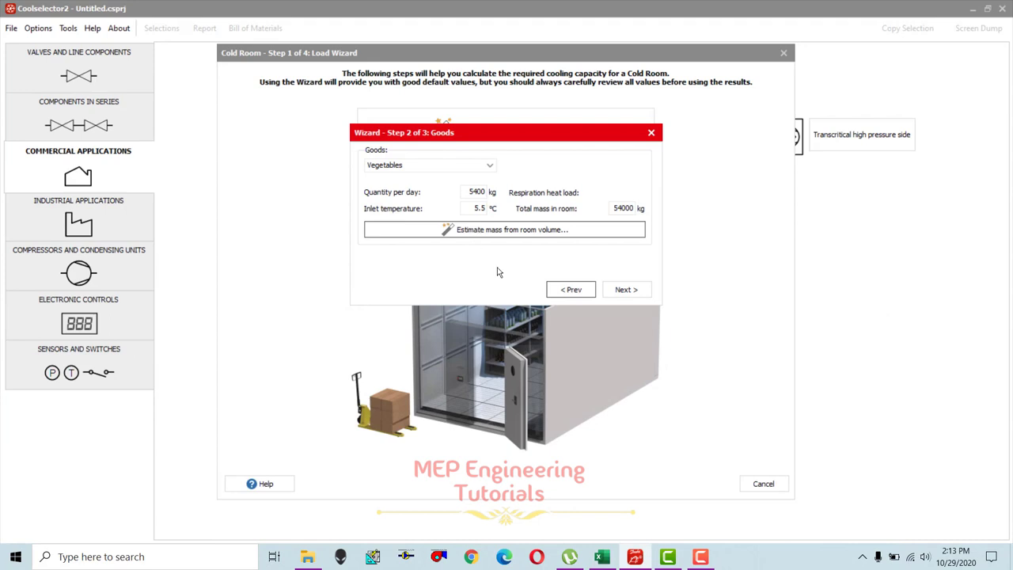
{"action": "left_click", "coordinate": [602, 556]}
{"action": "left_click", "coordinate": [189, 483]}
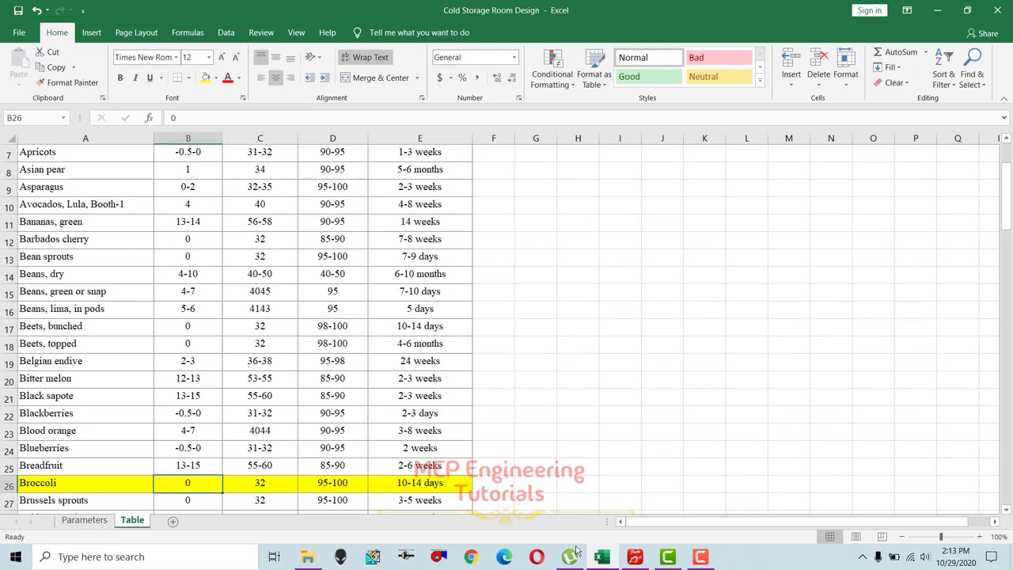
{"action": "left_click", "coordinate": [602, 557]}
- Set the goods' inlet temperature to 5 °C and continue to the review of recommended values
{"action": "left_click", "coordinate": [478, 208]}
{"action": "left_click_drag", "start_coordinate": [475, 208], "coordinate": [494, 208]}
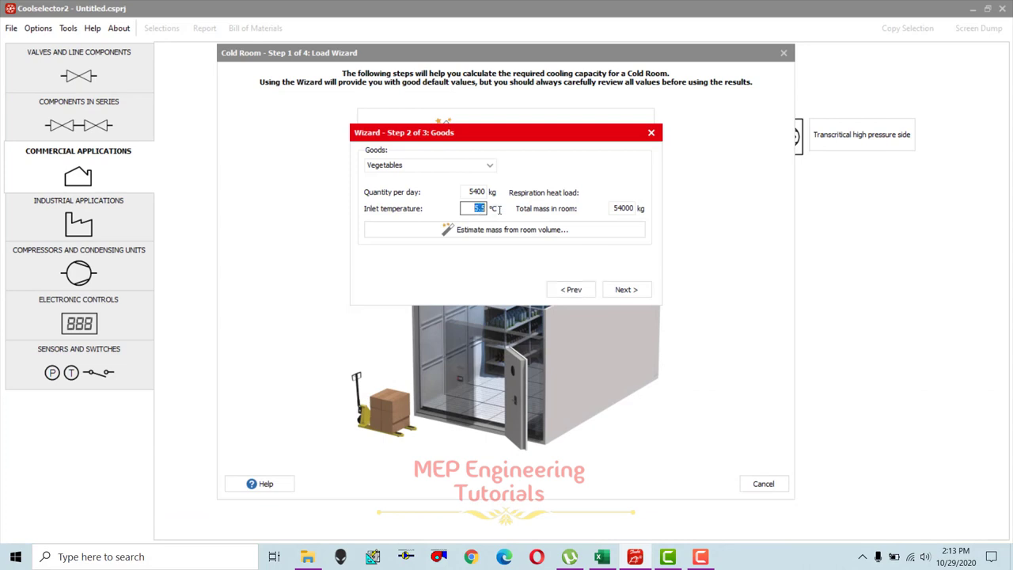
{"action": "type", "text": "5"}
{"action": "left_click", "coordinate": [472, 191]}
{"action": "left_click", "coordinate": [623, 289]}
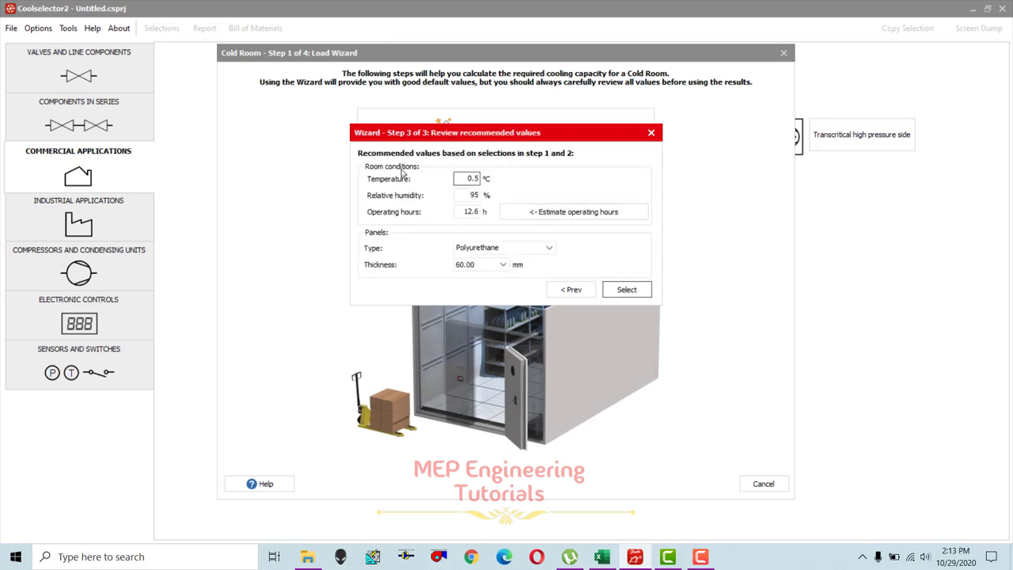
- Set the room temperature to 0 °C in Coolselector2, per the broccoli row of the Excel table
{"action": "left_click", "coordinate": [462, 179]}
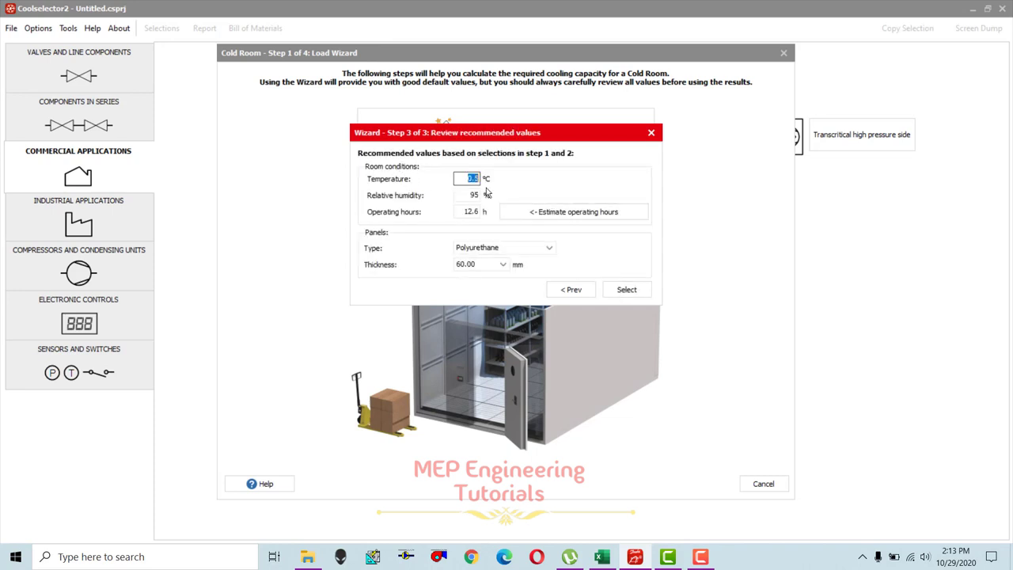
{"action": "left_click", "coordinate": [602, 557]}
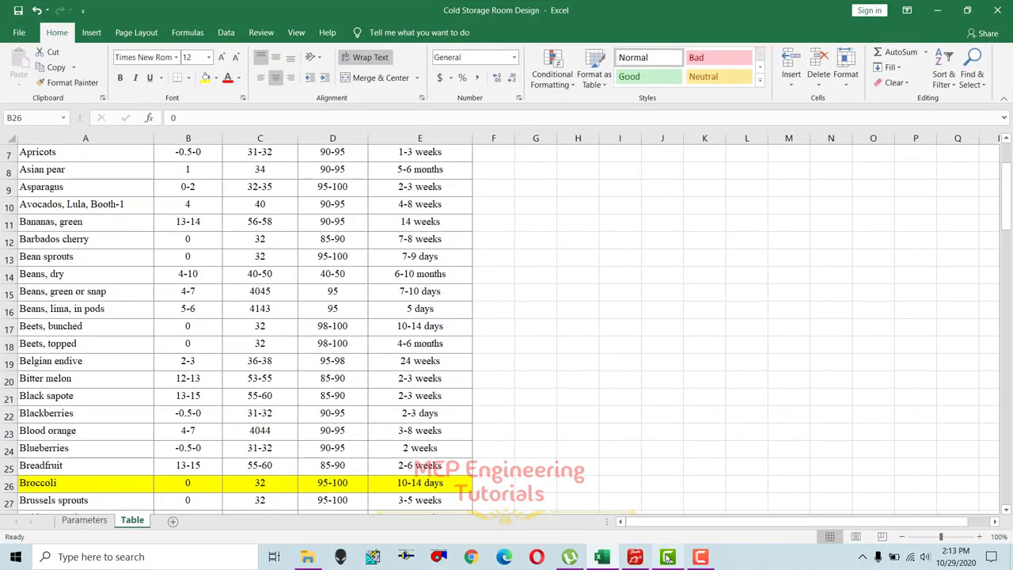
{"action": "left_click", "coordinate": [636, 557]}
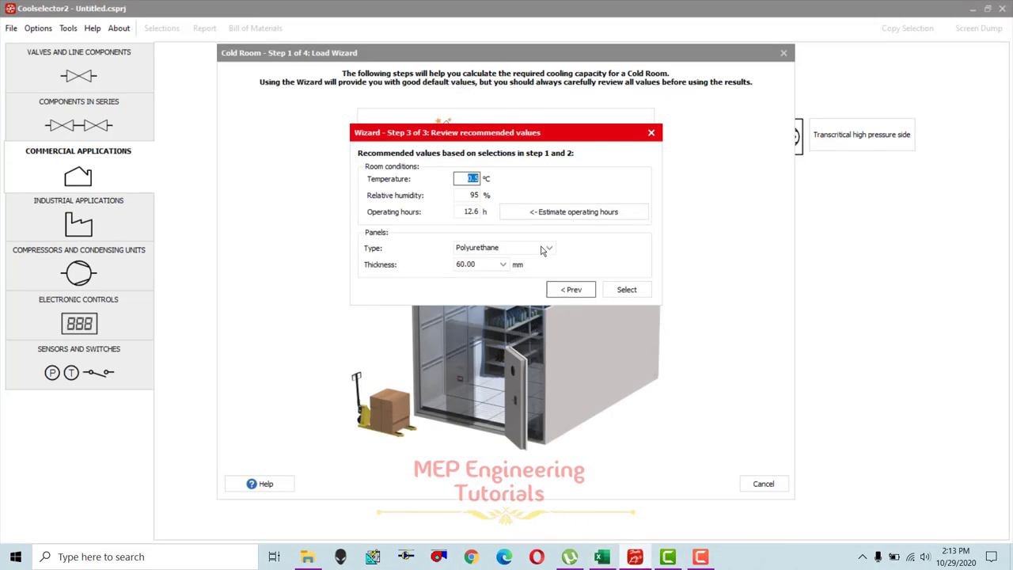
{"action": "left_click", "coordinate": [468, 195]}
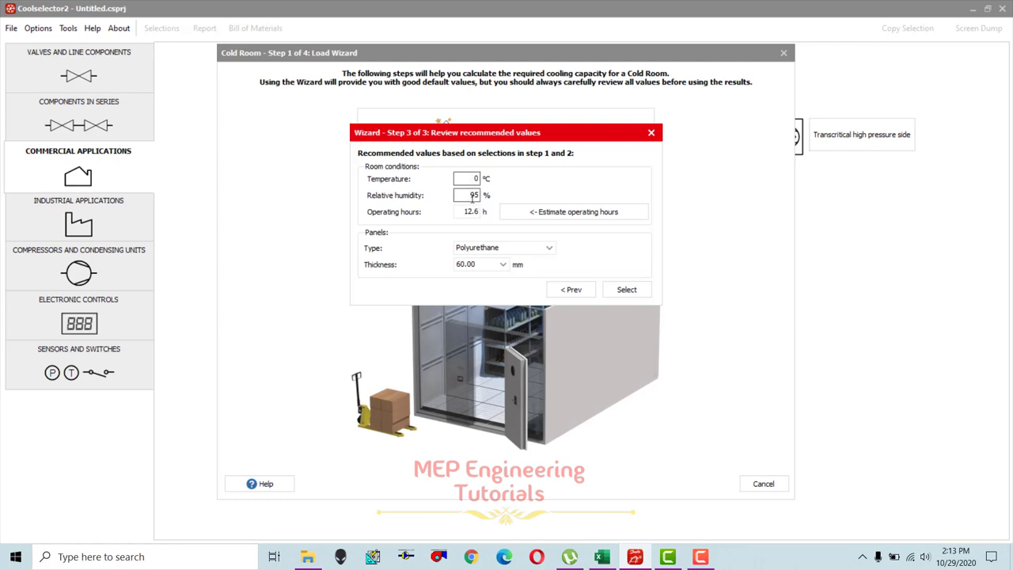
- Check broccoli's humidity range in Excel, then try a relative humidity of 98% in Coolselector2 and estimate the operating hours
{"action": "left_click", "coordinate": [603, 557]}
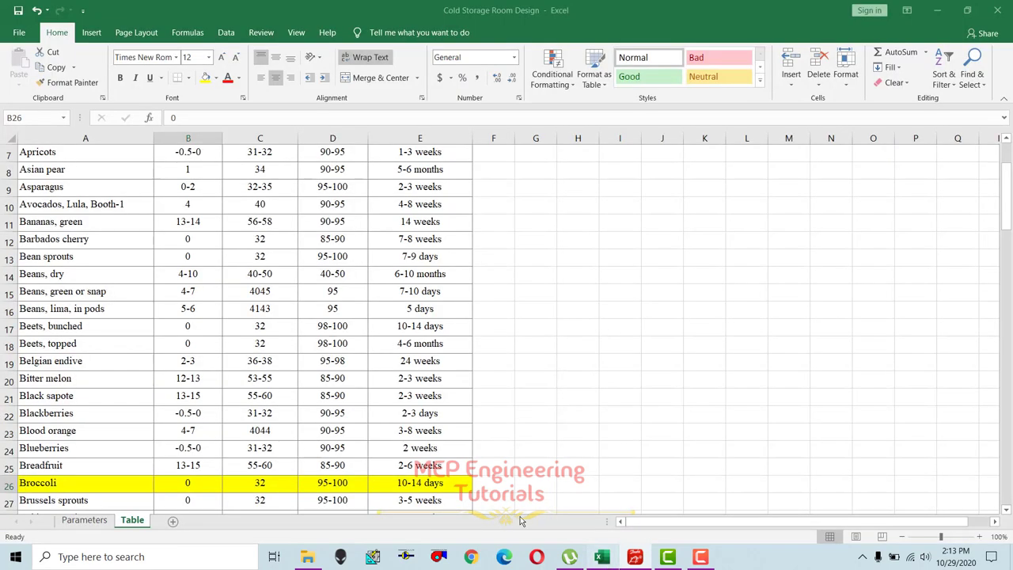
{"action": "left_click", "coordinate": [601, 557]}
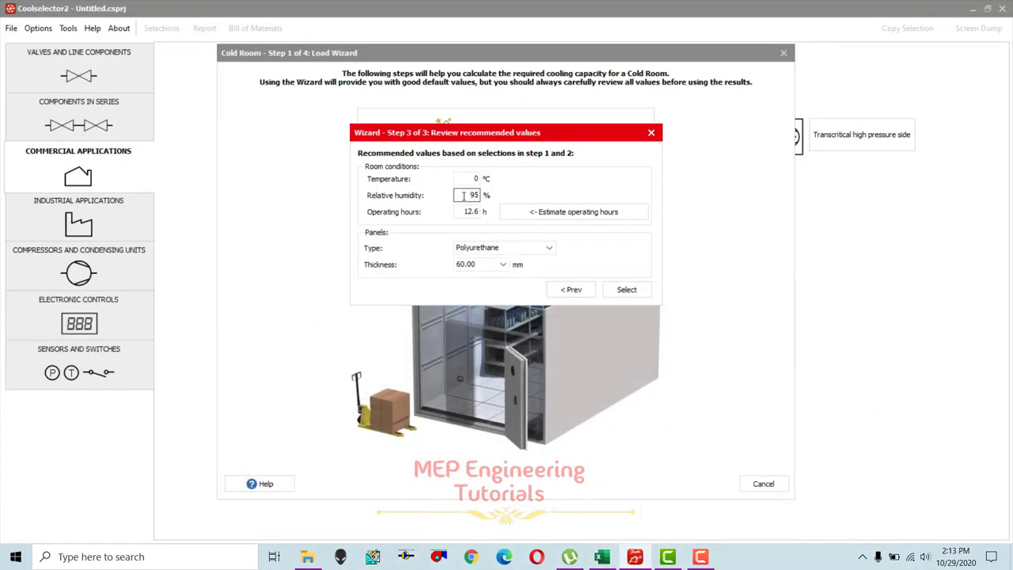
{"action": "double_click", "coordinate": [473, 195]}
{"action": "left_click_drag", "start_coordinate": [461, 212], "coordinate": [483, 211]}
{"action": "left_click_drag", "start_coordinate": [461, 194], "coordinate": [474, 195]}
{"action": "type", "text": "98"}
{"action": "left_click", "coordinate": [575, 219]}
{"action": "left_click", "coordinate": [471, 213]}
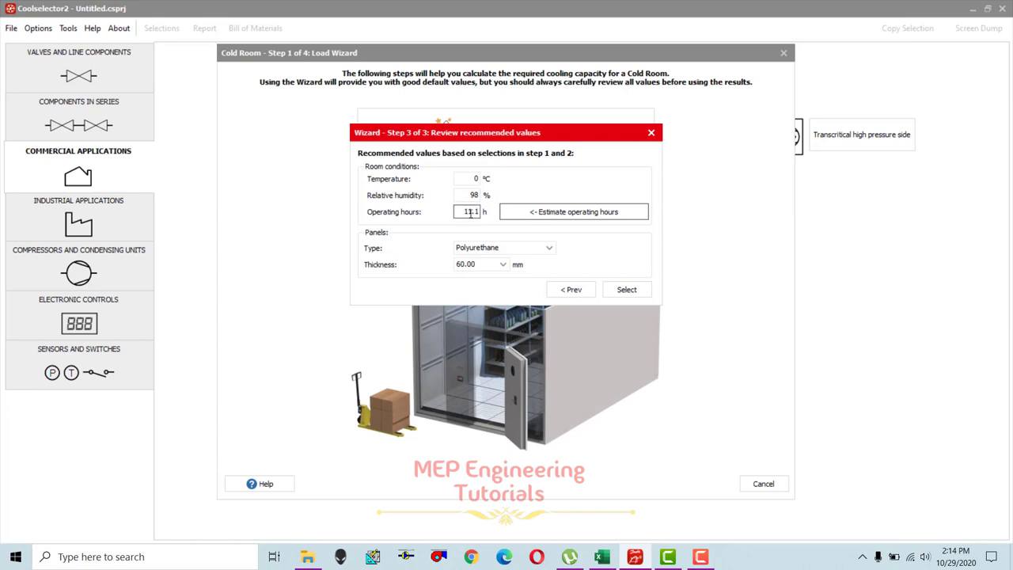
- Set the room's relative humidity to 95% and re-estimate the operating hours
{"action": "left_click", "coordinate": [472, 195]}
{"action": "left_click_drag", "start_coordinate": [468, 195], "coordinate": [513, 196]}
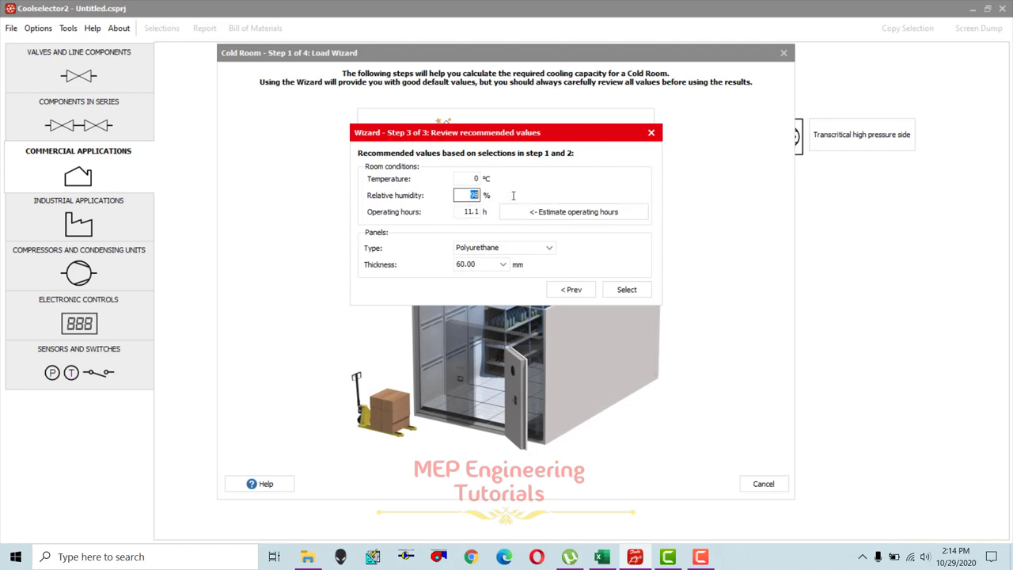
{"action": "type", "text": "95"}
{"action": "left_click", "coordinate": [550, 212]}
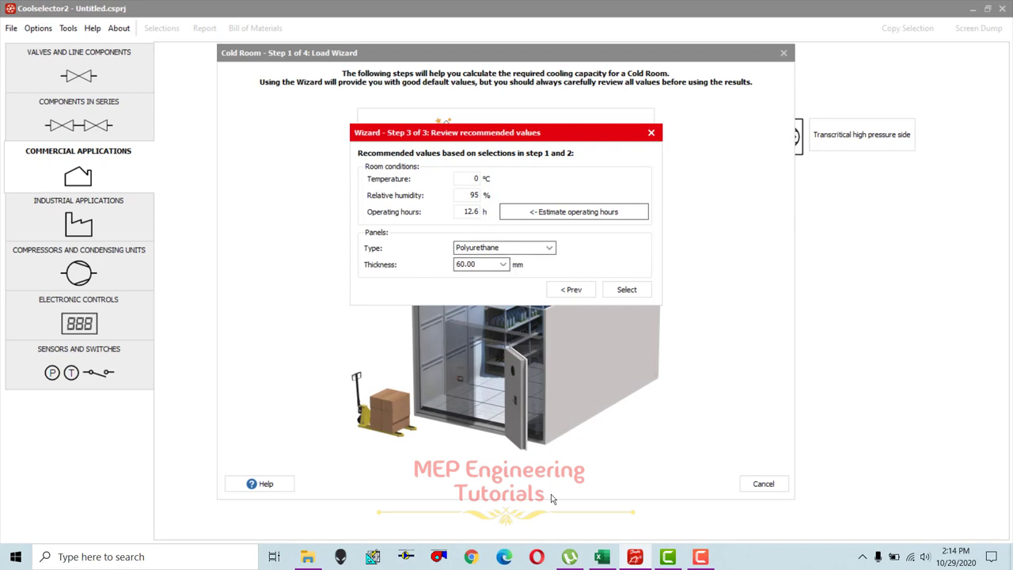
- Check the panel insulation type and thickness on the Parameters sheet of the Excel workbook
{"action": "left_click", "coordinate": [601, 556]}
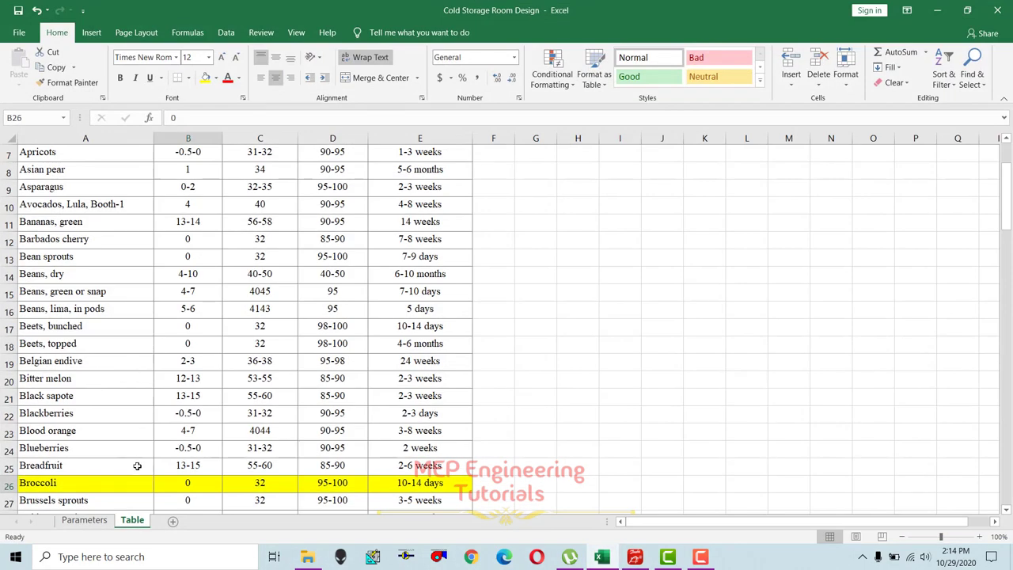
{"action": "left_click", "coordinate": [87, 520]}
{"action": "left_click", "coordinate": [111, 354]}
{"action": "left_click", "coordinate": [111, 395]}
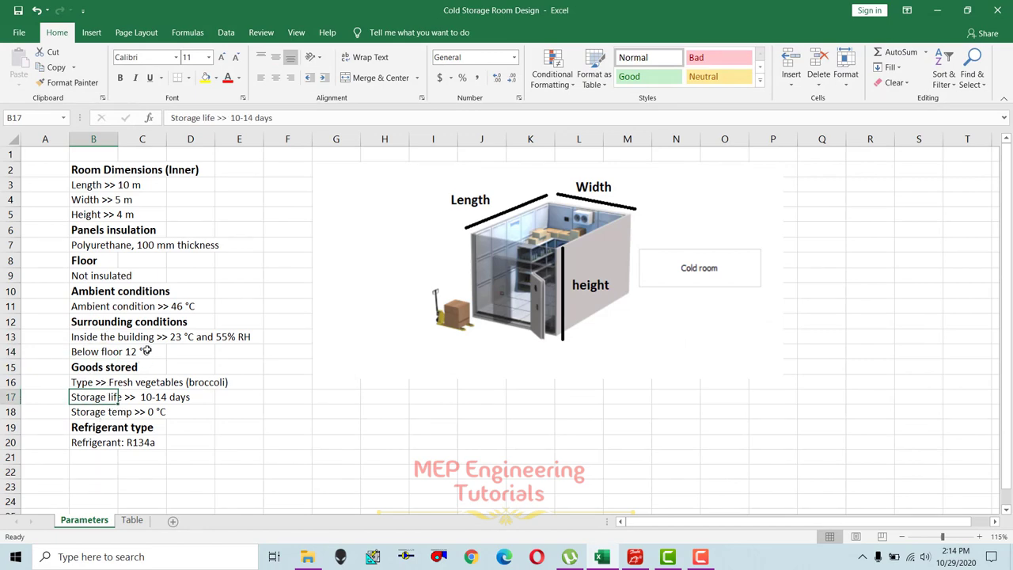
{"action": "left_click_drag", "start_coordinate": [96, 248], "coordinate": [208, 245]}
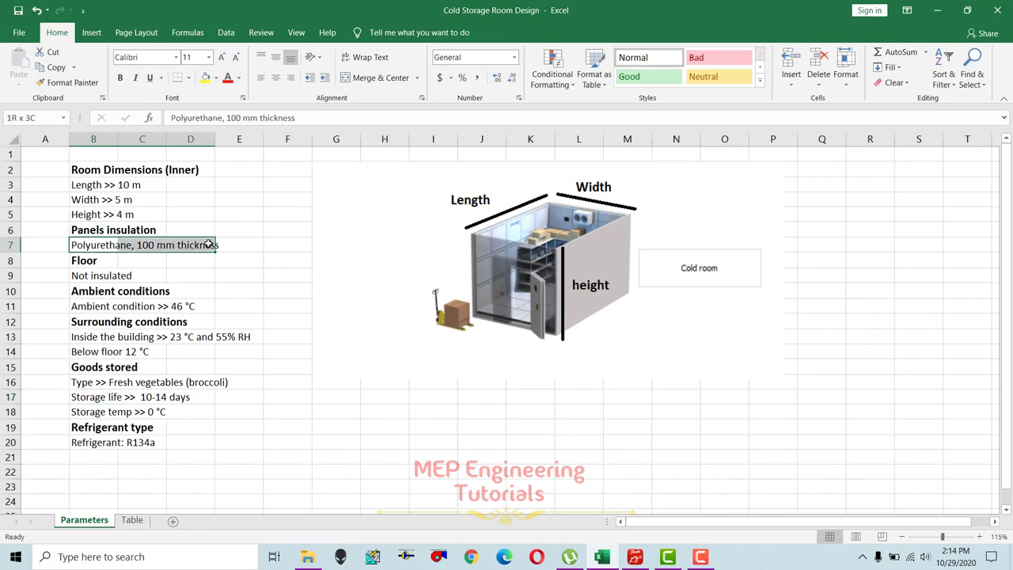
- Back in Coolselector2, set the polyurethane panel thickness to 100 mm and accept the recommended values
{"action": "left_click", "coordinate": [667, 556]}
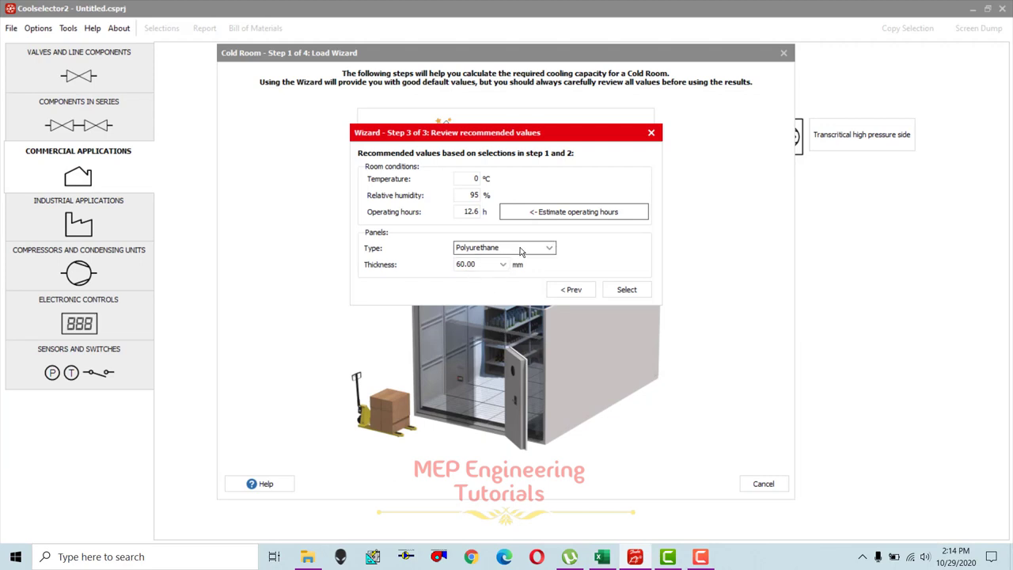
{"action": "left_click", "coordinate": [502, 264]}
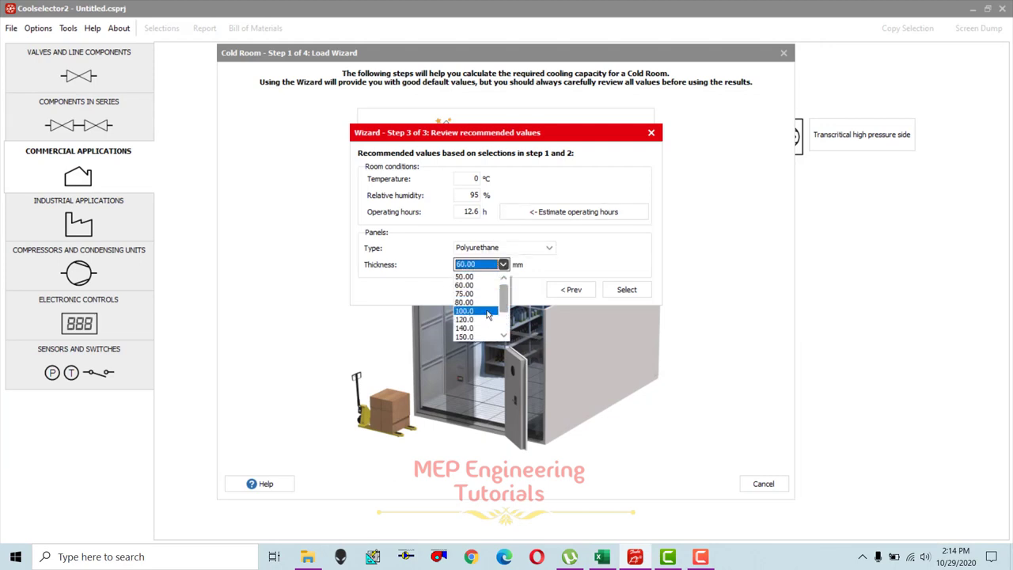
{"action": "left_click", "coordinate": [487, 301]}
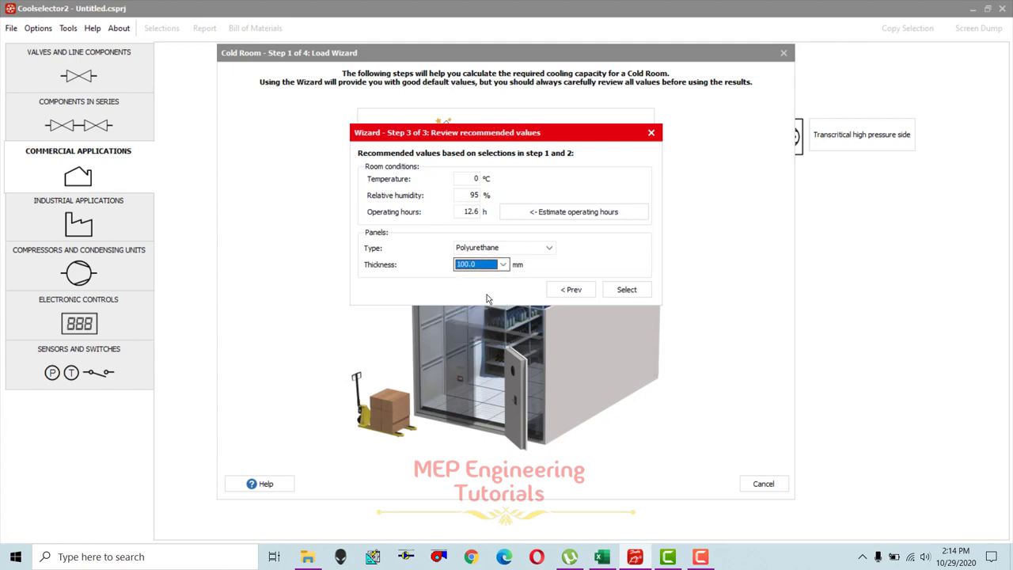
{"action": "left_click", "coordinate": [627, 290]}
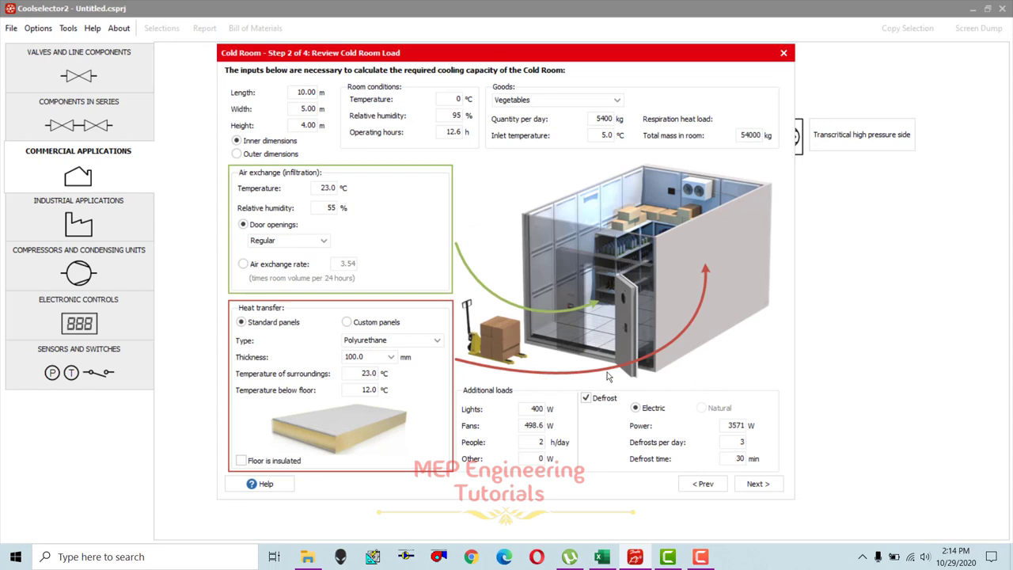
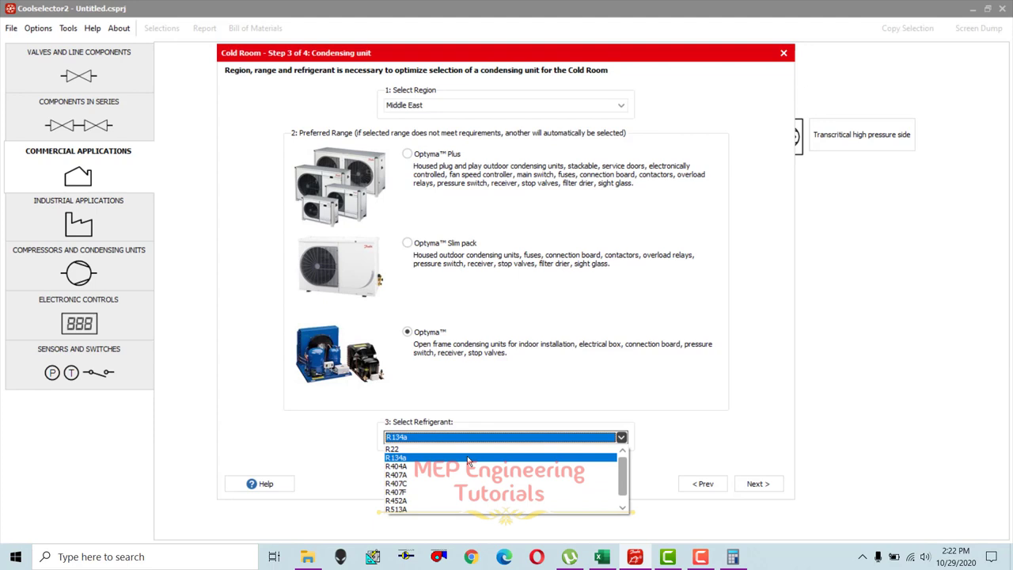
- Choose R134a as the refrigerant, and accept the operating conditions with a brass expansion valve to generate the component selection
{"action": "left_click", "coordinate": [467, 459]}
{"action": "left_click", "coordinate": [761, 485]}
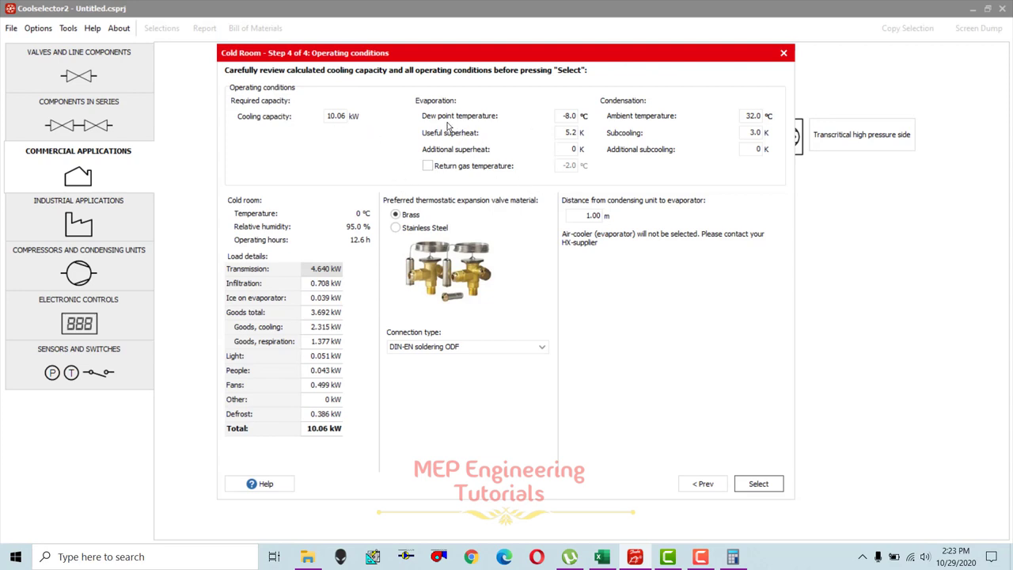
{"action": "left_click", "coordinate": [563, 134]}
{"action": "left_click", "coordinate": [395, 228]}
{"action": "left_click", "coordinate": [394, 214]}
{"action": "left_click", "coordinate": [758, 483]}
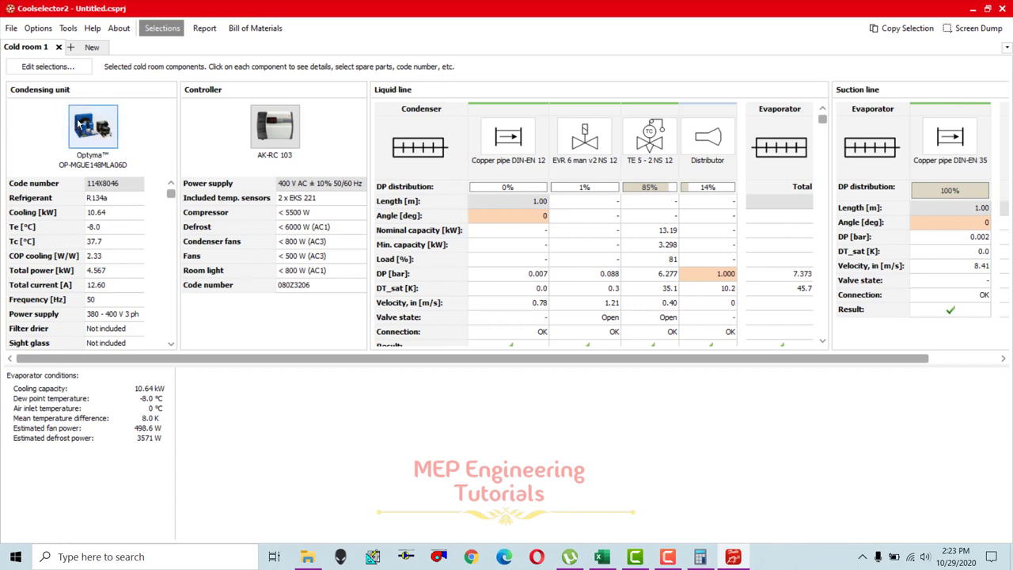
- Review the selected condensing unit's key data and the controller's technical characteristics
{"action": "scroll", "coordinate": [111, 270], "scroll_direction": "down", "scroll_amount": 1}
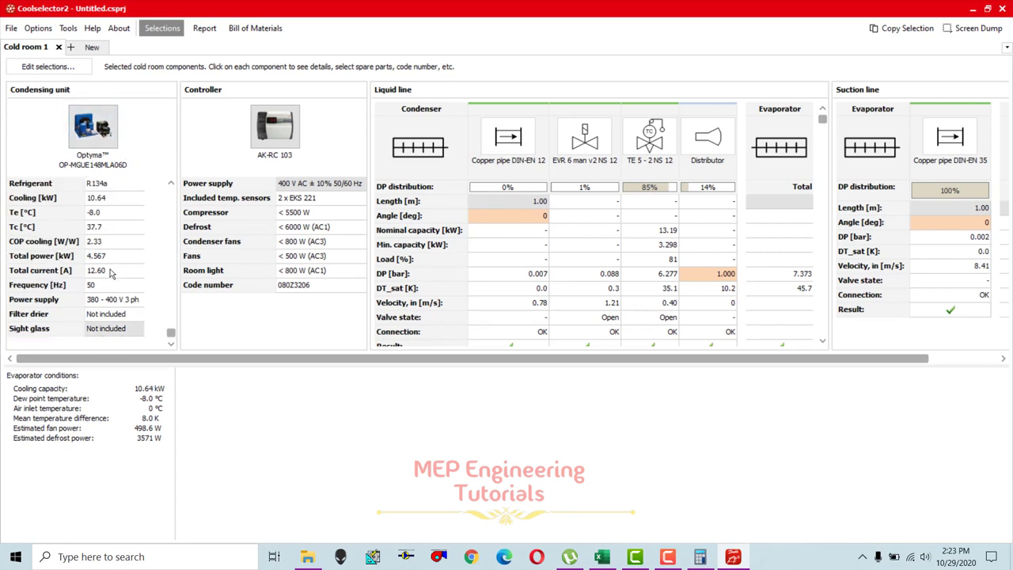
{"action": "scroll", "coordinate": [112, 273], "scroll_direction": "up", "scroll_amount": 1}
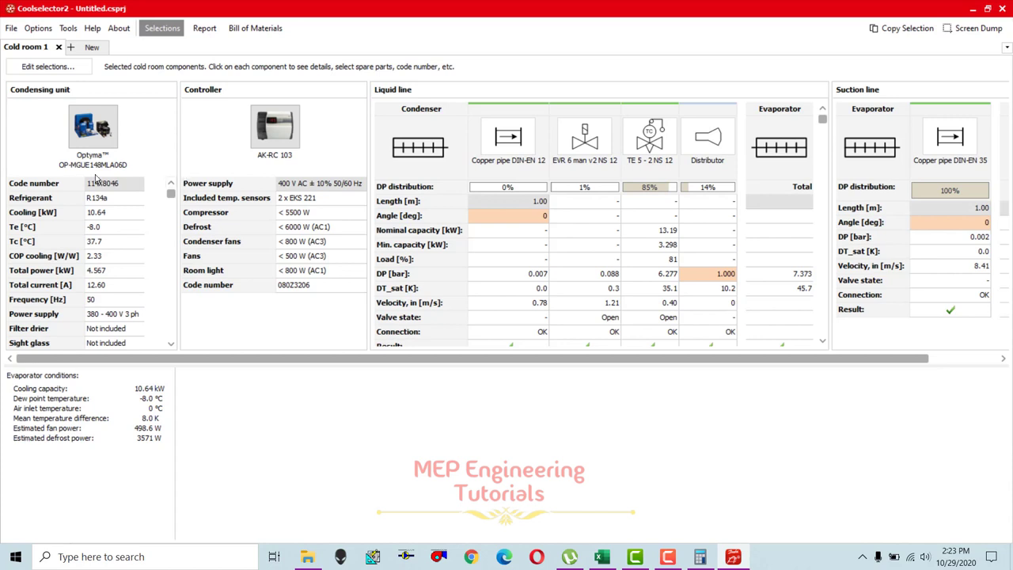
{"action": "left_click", "coordinate": [275, 128]}
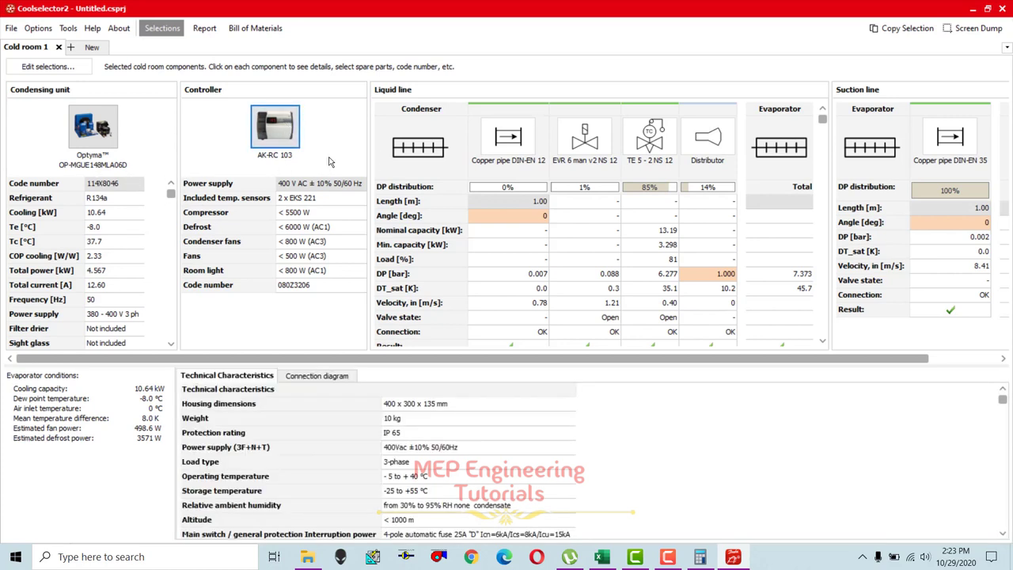
- Examine the condensing unit's cooling capacity graph, operating envelope and performance details
{"action": "left_click", "coordinate": [85, 136]}
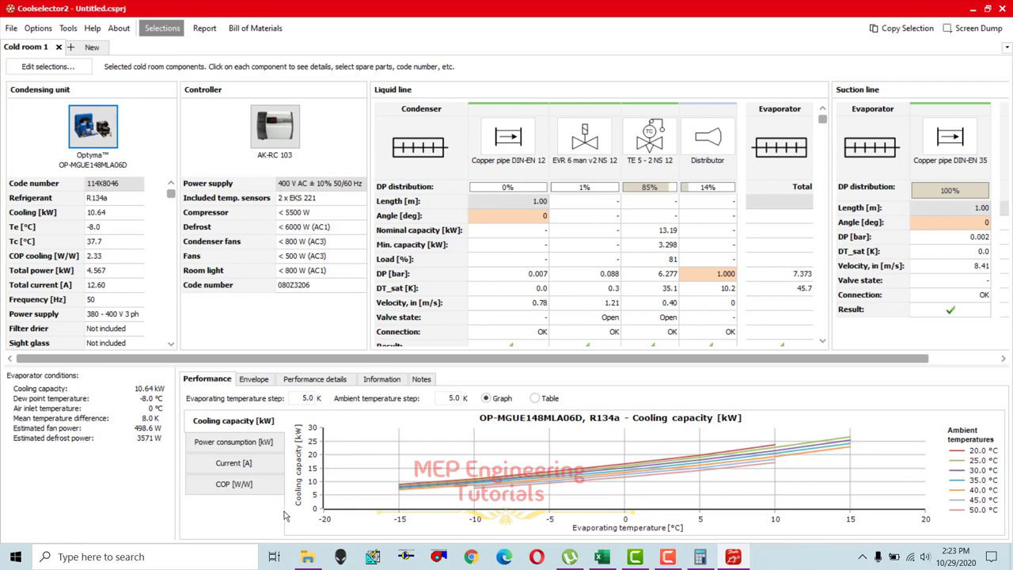
{"action": "left_click", "coordinate": [255, 381]}
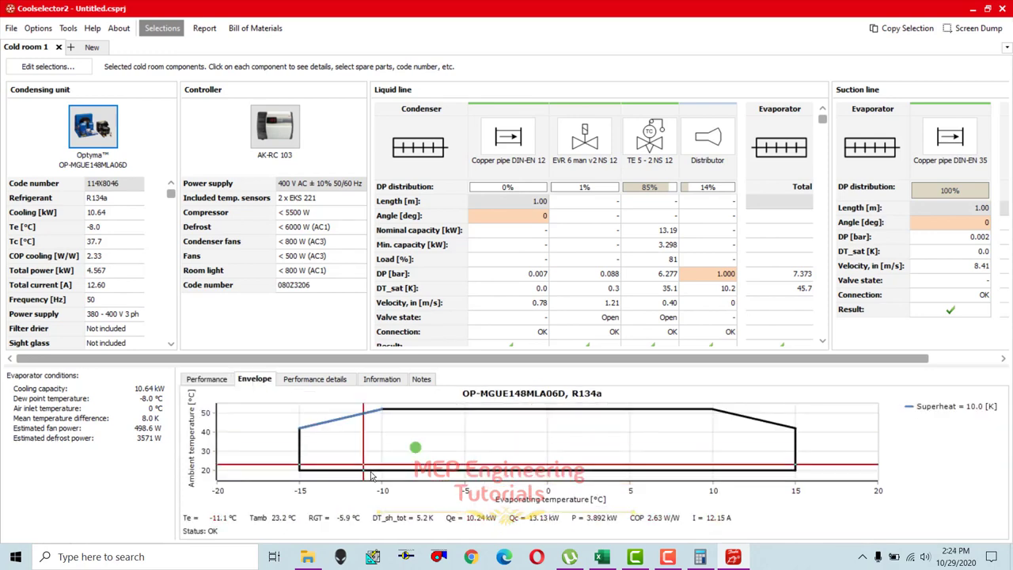
{"action": "left_click", "coordinate": [311, 381]}
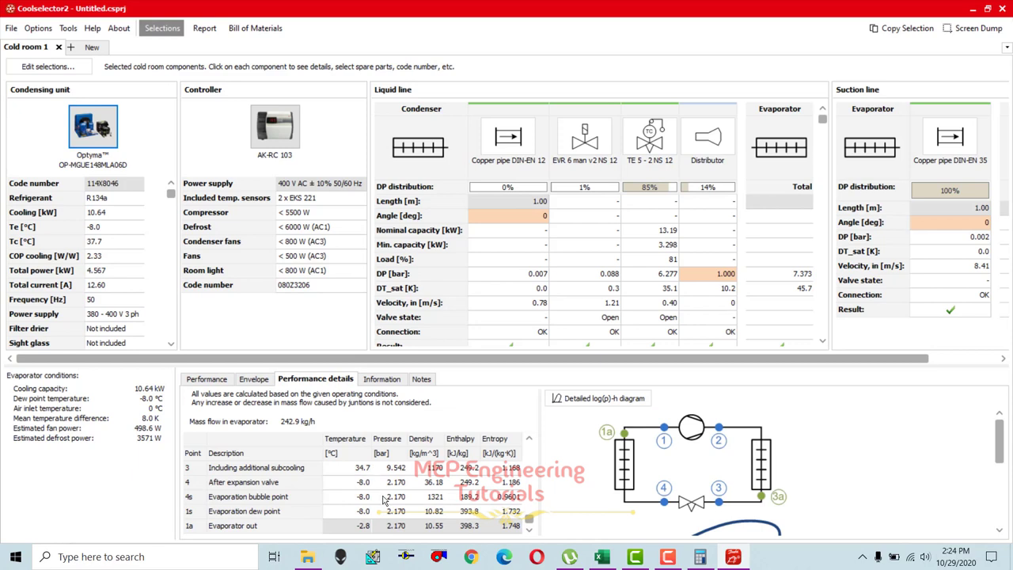
{"action": "scroll", "coordinate": [385, 498], "scroll_direction": "up", "scroll_amount": 2}
- Check the condensing unit's spare parts, technical data and electrical specifications, and return to its performance graph and key data
{"action": "left_click", "coordinate": [384, 380]}
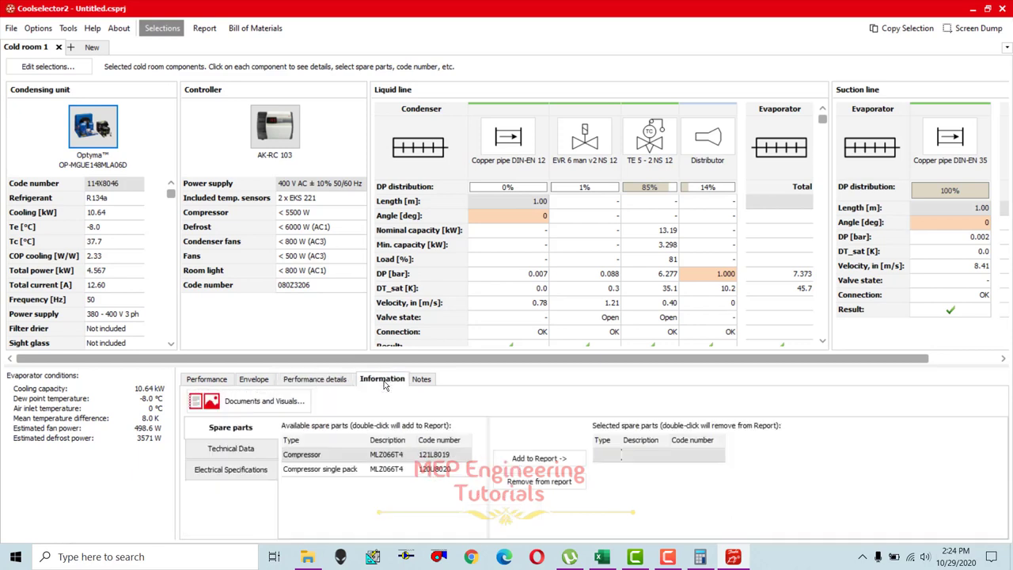
{"action": "left_click", "coordinate": [233, 448]}
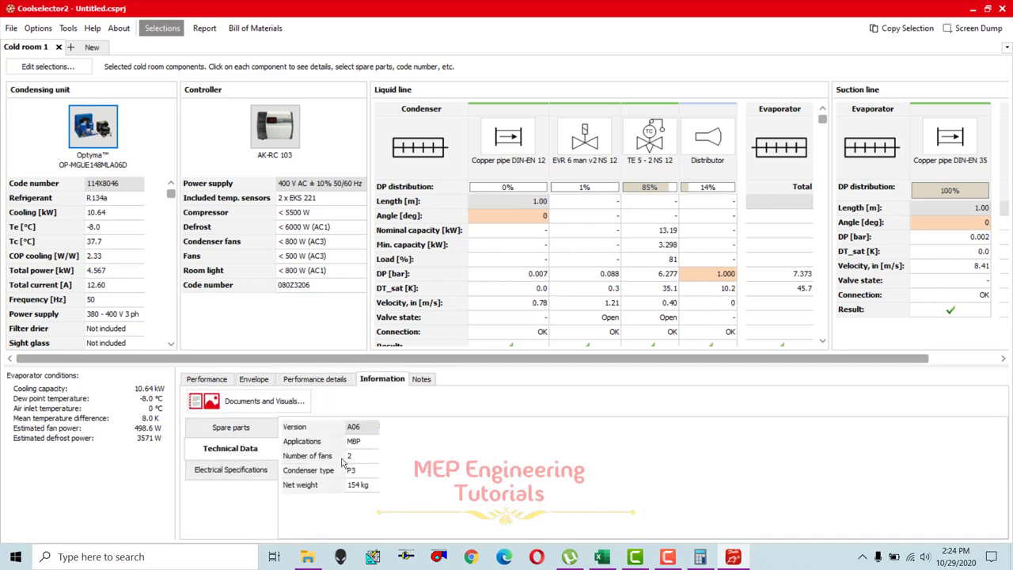
{"action": "left_click", "coordinate": [230, 427]}
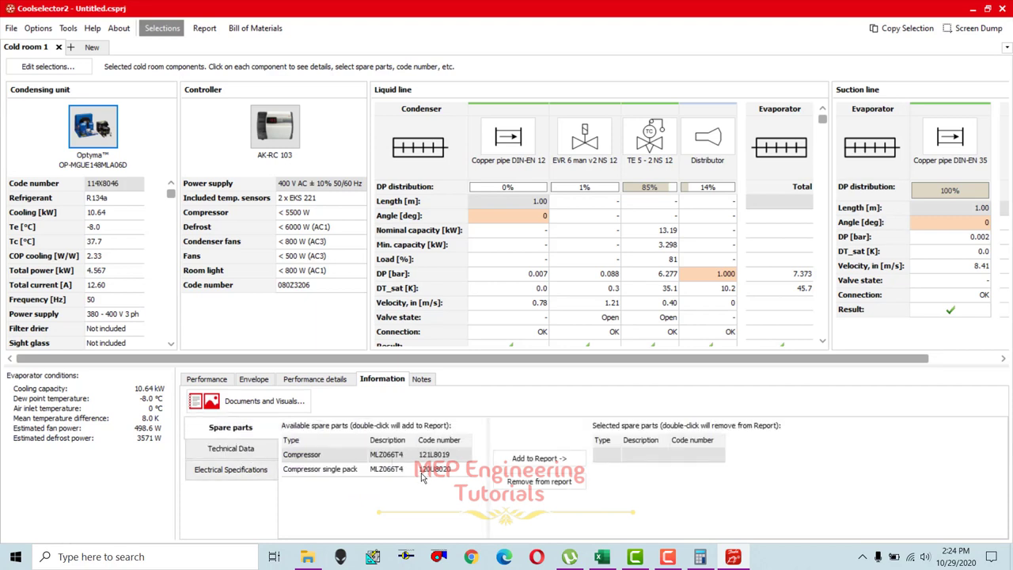
{"action": "left_click", "coordinate": [239, 471]}
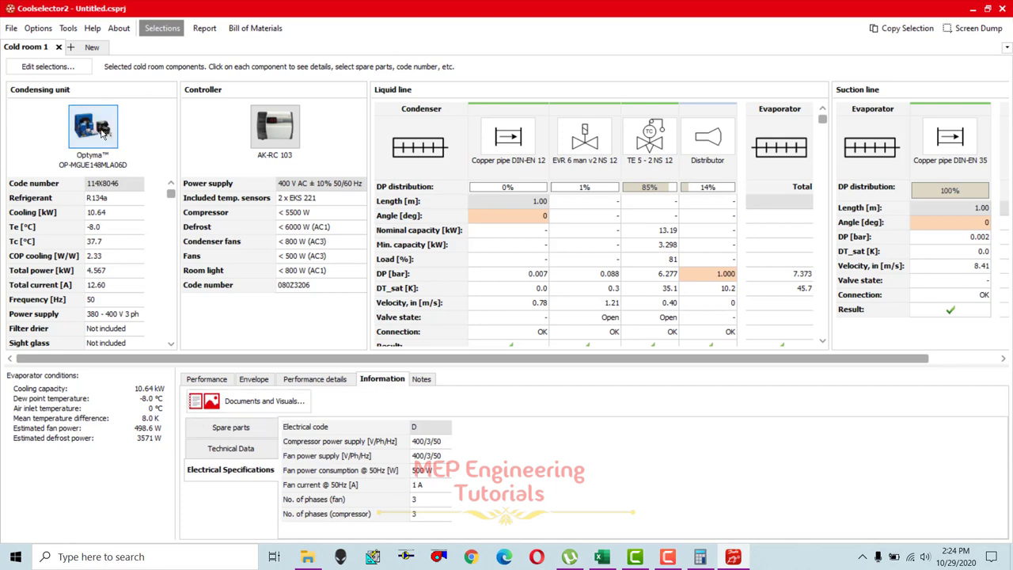
{"action": "left_click", "coordinate": [207, 379]}
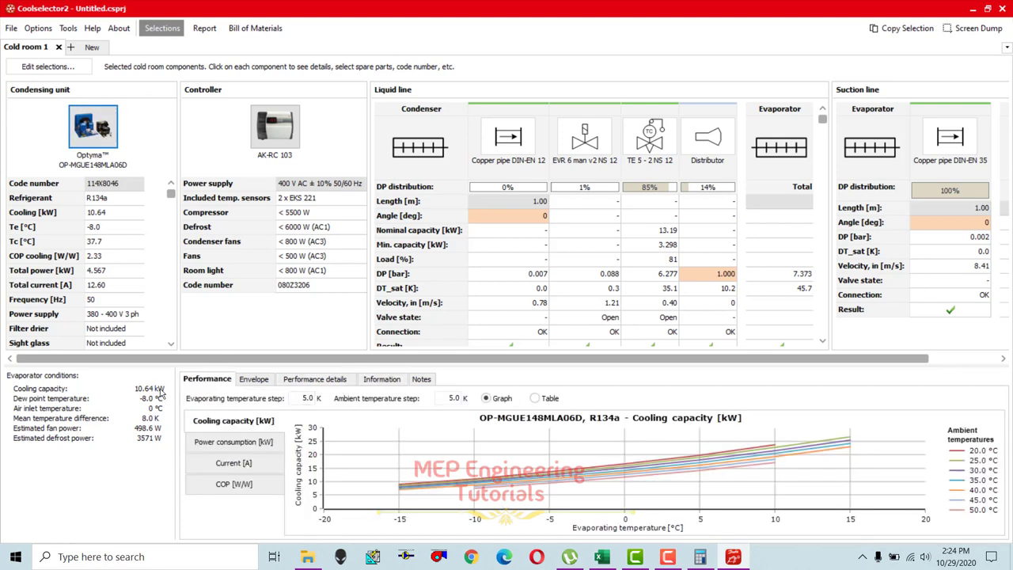
{"action": "scroll", "coordinate": [119, 259], "scroll_direction": "down", "scroll_amount": 1}
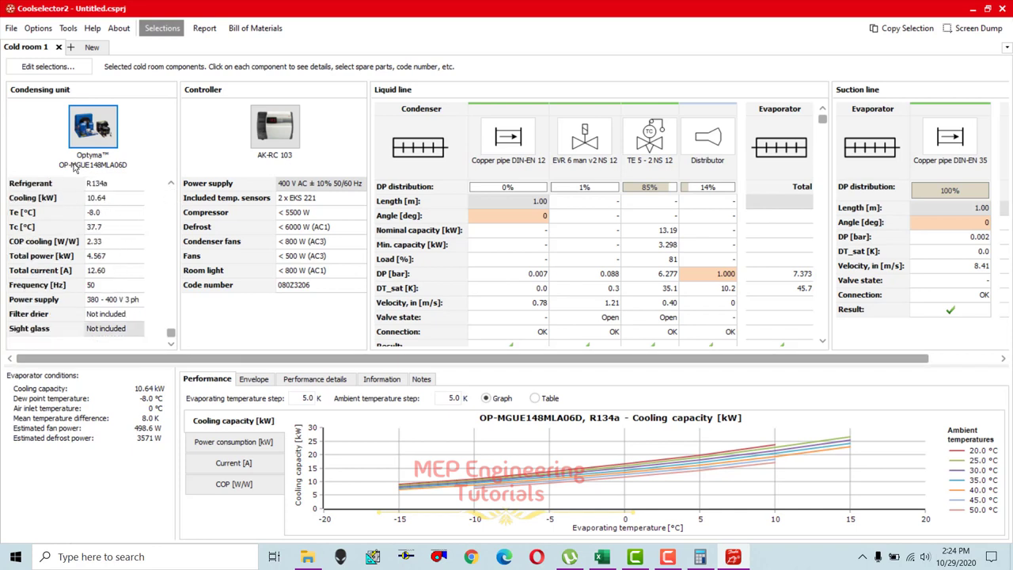
{"action": "scroll", "coordinate": [117, 212], "scroll_direction": "up", "scroll_amount": 1}
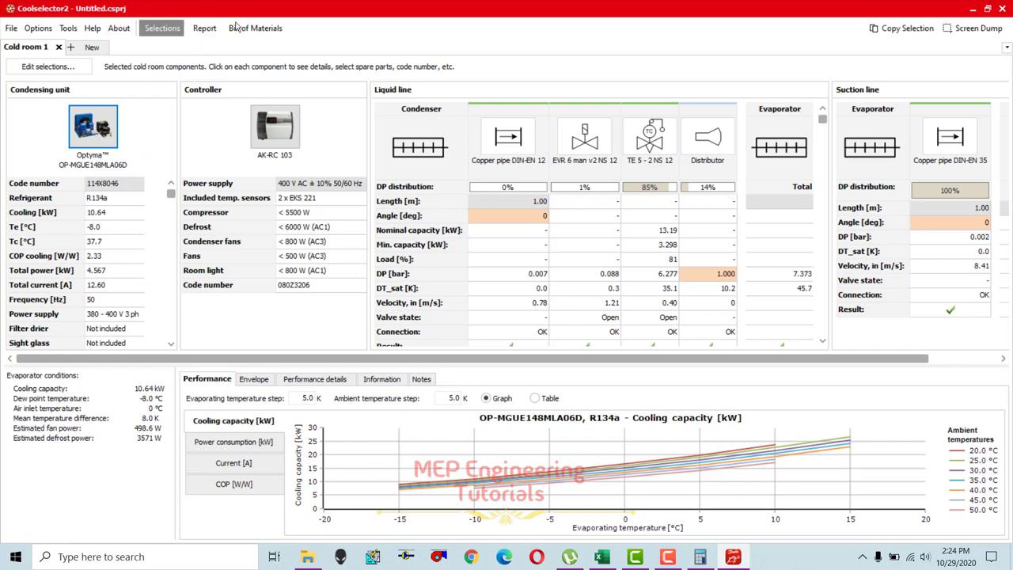
- Add the condensing unit's technical data, cooling capacity, power consumption, current and COP to the Cold room 1 report and update it
{"action": "left_click", "coordinate": [203, 33]}
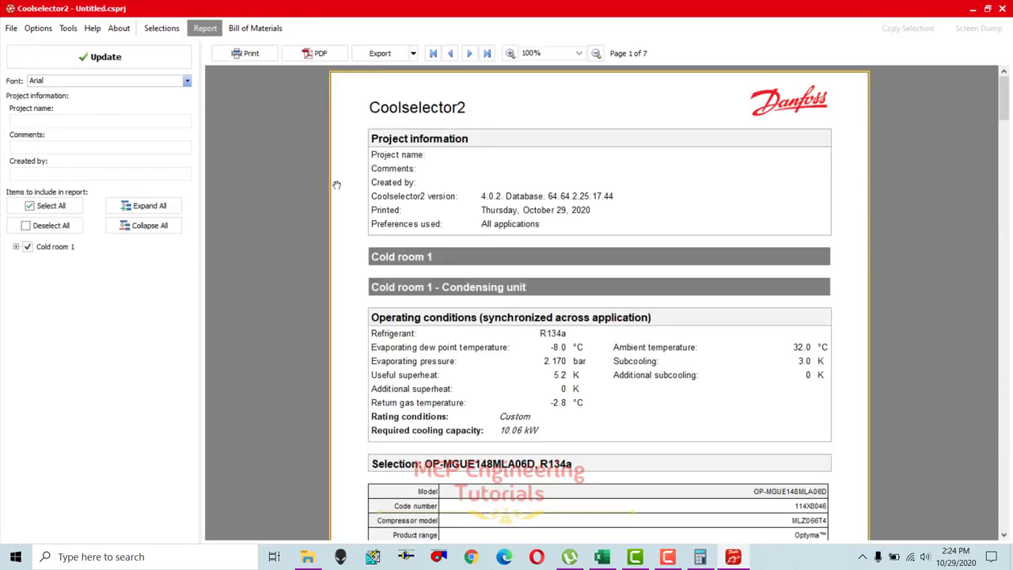
{"action": "left_click", "coordinate": [16, 247]}
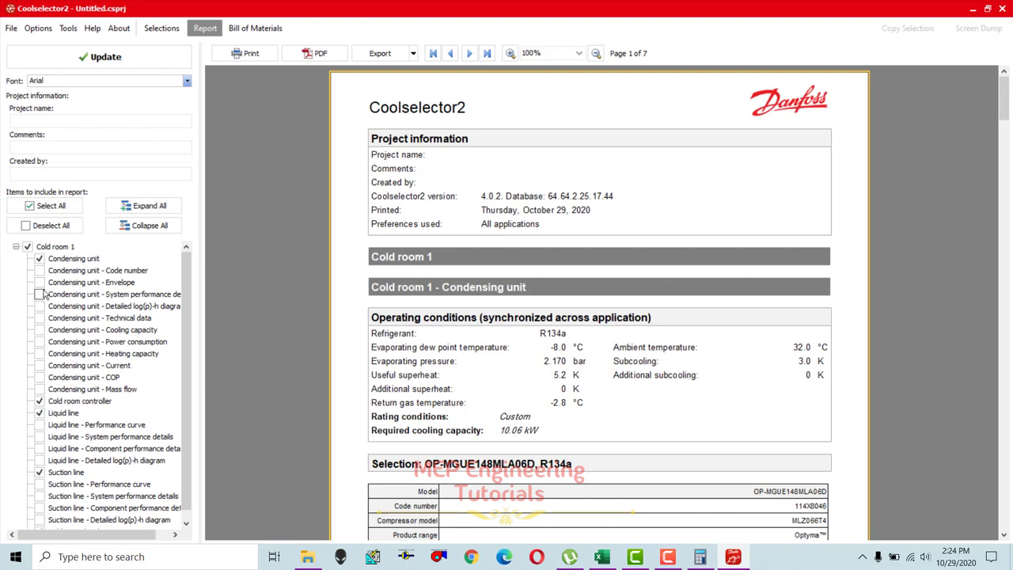
{"action": "left_click", "coordinate": [40, 319]}
{"action": "left_click", "coordinate": [40, 331]}
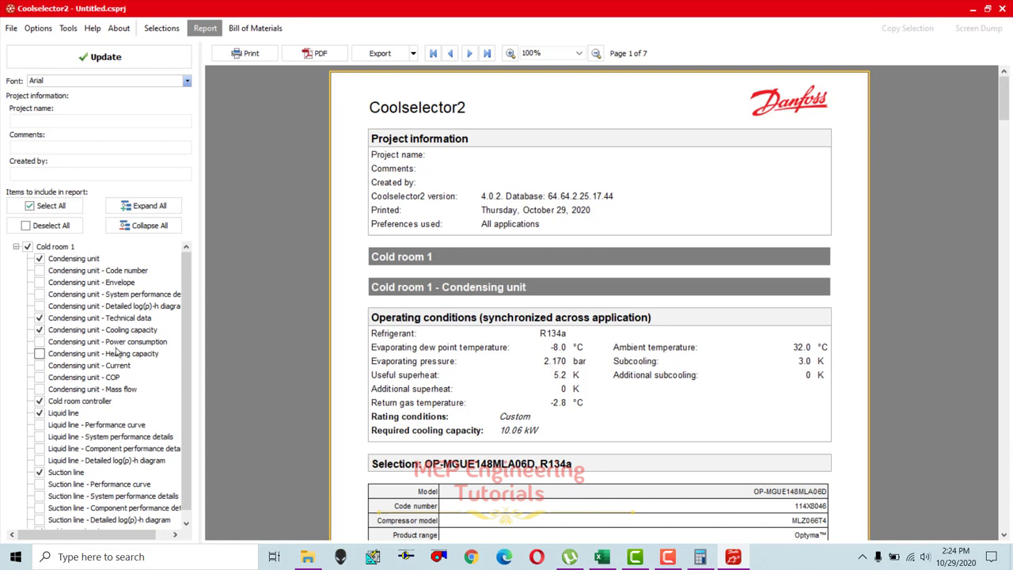
{"action": "left_click", "coordinate": [40, 343]}
{"action": "left_click", "coordinate": [39, 378]}
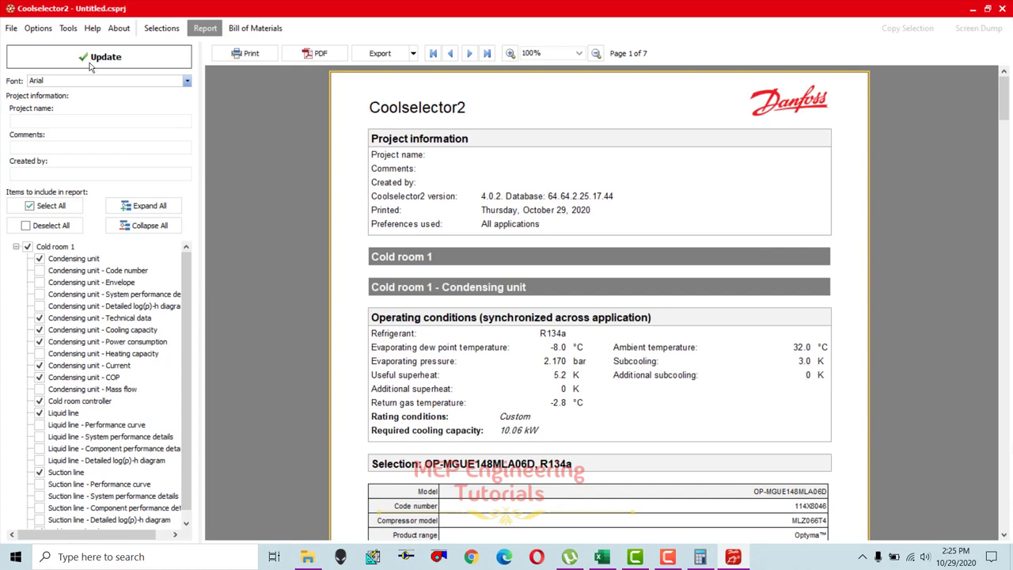
{"action": "left_click", "coordinate": [119, 65]}
{"action": "left_click", "coordinate": [115, 65]}
- Look through the updated report's operating conditions, electrical specifications, and power consumption graph and table
{"action": "scroll", "coordinate": [882, 237], "scroll_direction": "down", "scroll_amount": 5}
{"action": "scroll", "coordinate": [882, 237], "scroll_direction": "down", "scroll_amount": 3}
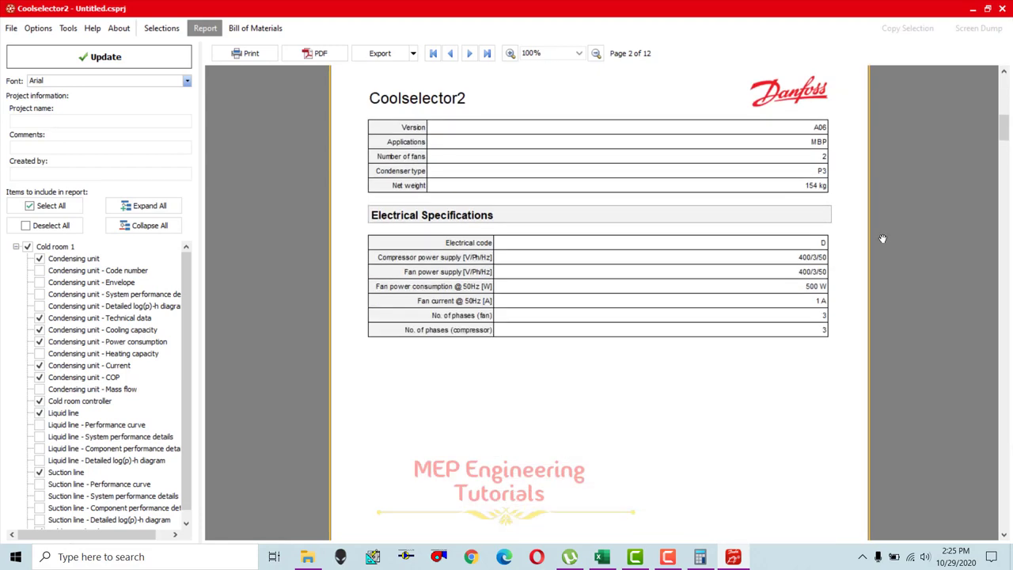
{"action": "scroll", "coordinate": [660, 266], "scroll_direction": "up", "scroll_amount": 8}
{"action": "scroll", "coordinate": [656, 271], "scroll_direction": "down", "scroll_amount": 3}
{"action": "scroll", "coordinate": [653, 274], "scroll_direction": "up", "scroll_amount": 3}
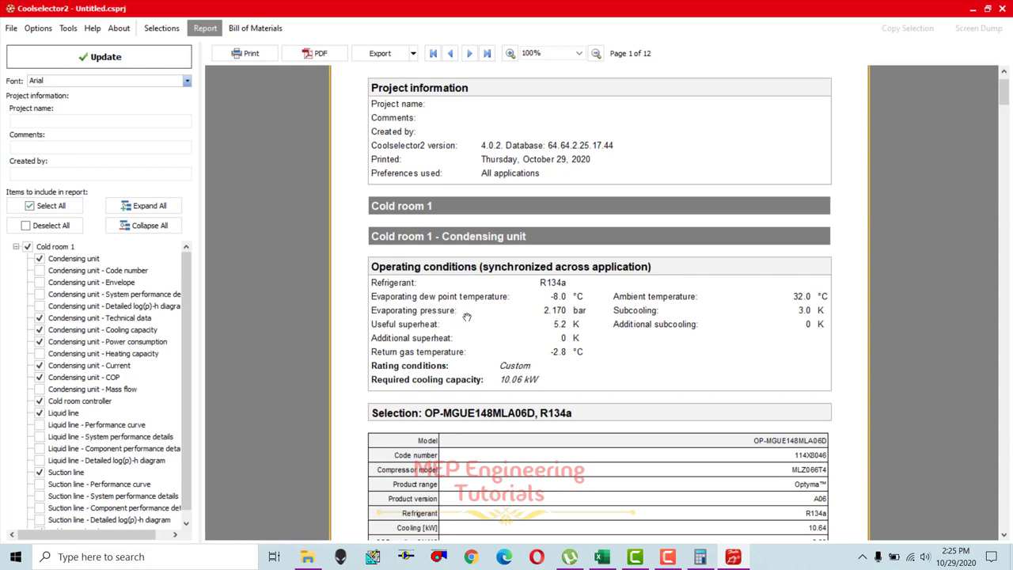
{"action": "scroll", "coordinate": [511, 348], "scroll_direction": "down", "scroll_amount": 15}
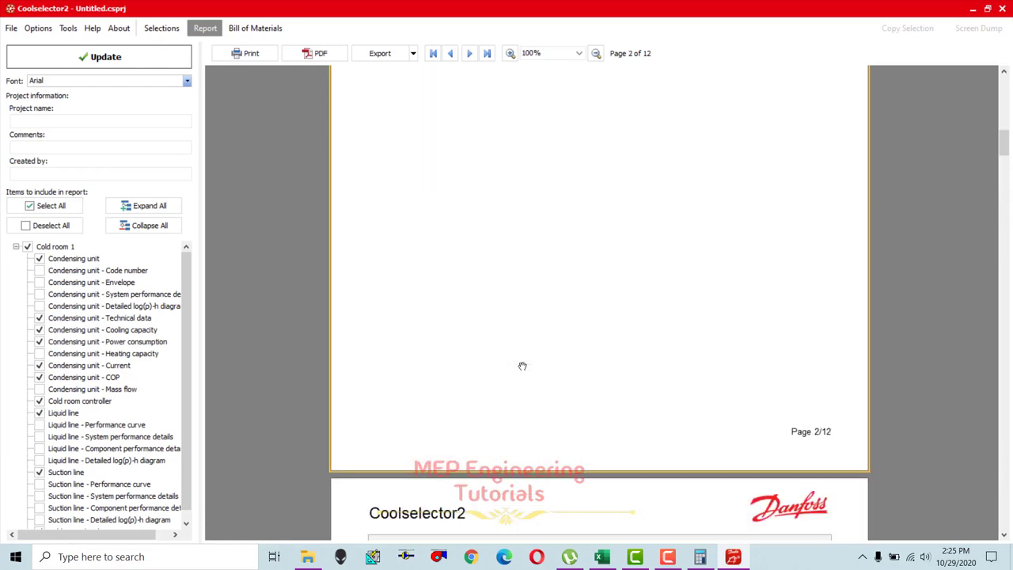
{"action": "scroll", "coordinate": [523, 363], "scroll_direction": "down", "scroll_amount": 8}
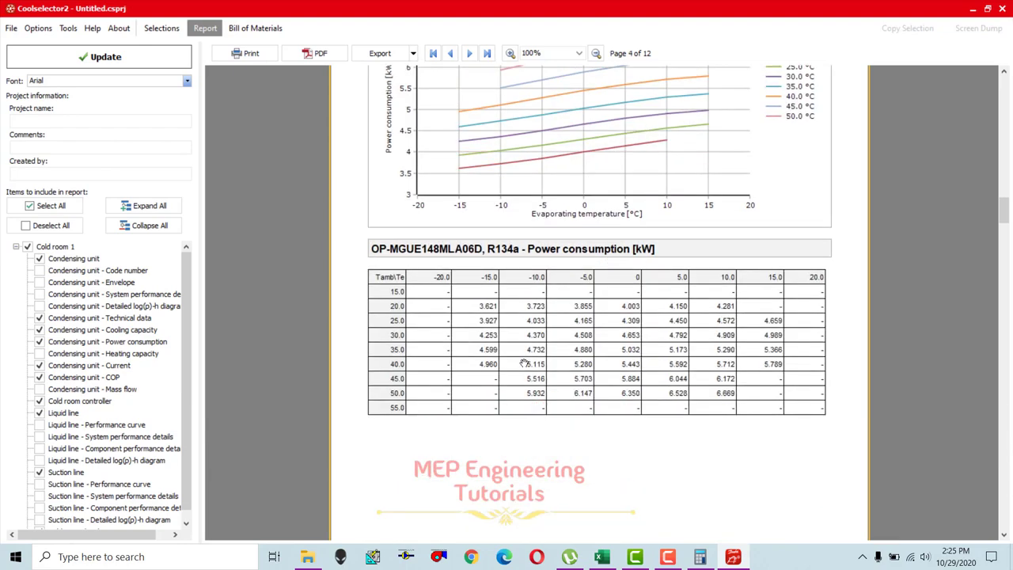
{"action": "scroll", "coordinate": [522, 361], "scroll_direction": "up", "scroll_amount": 5}
{"action": "scroll", "coordinate": [538, 339], "scroll_direction": "down", "scroll_amount": 5}
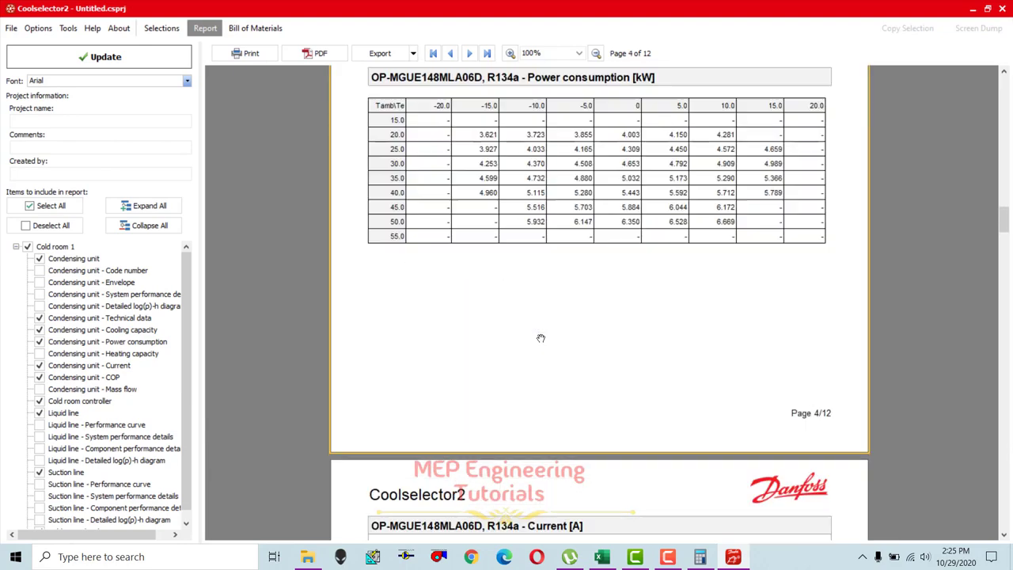
{"action": "scroll", "coordinate": [538, 340], "scroll_direction": "up", "scroll_amount": 3}
{"action": "scroll", "coordinate": [538, 341], "scroll_direction": "down", "scroll_amount": 3}
- Export all pages of the report as a PDF named 1 on the Desktop, set to open after export
{"action": "left_click", "coordinate": [314, 57]}
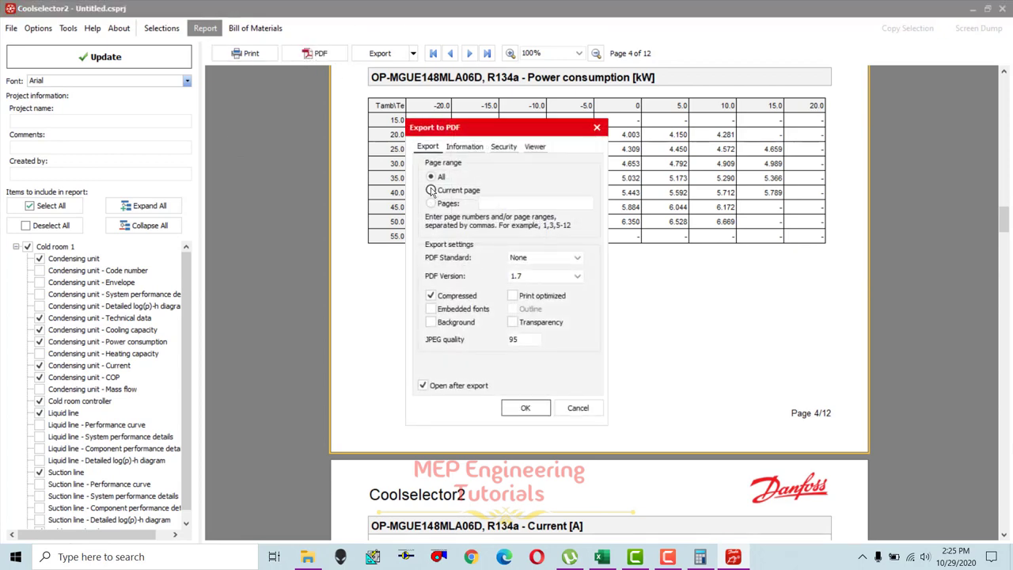
{"action": "left_click", "coordinate": [541, 413]}
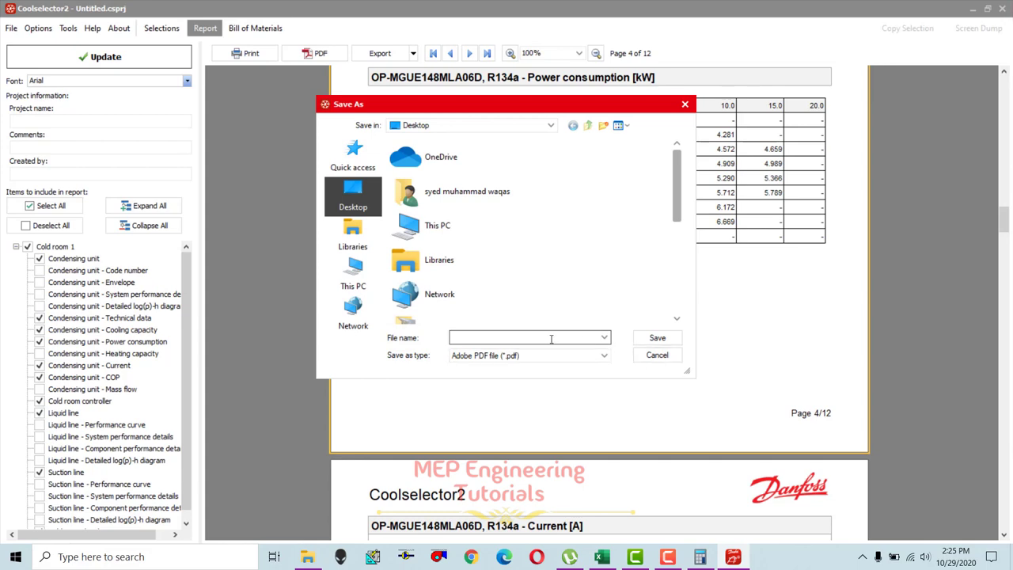
{"action": "left_click", "coordinate": [603, 337]}
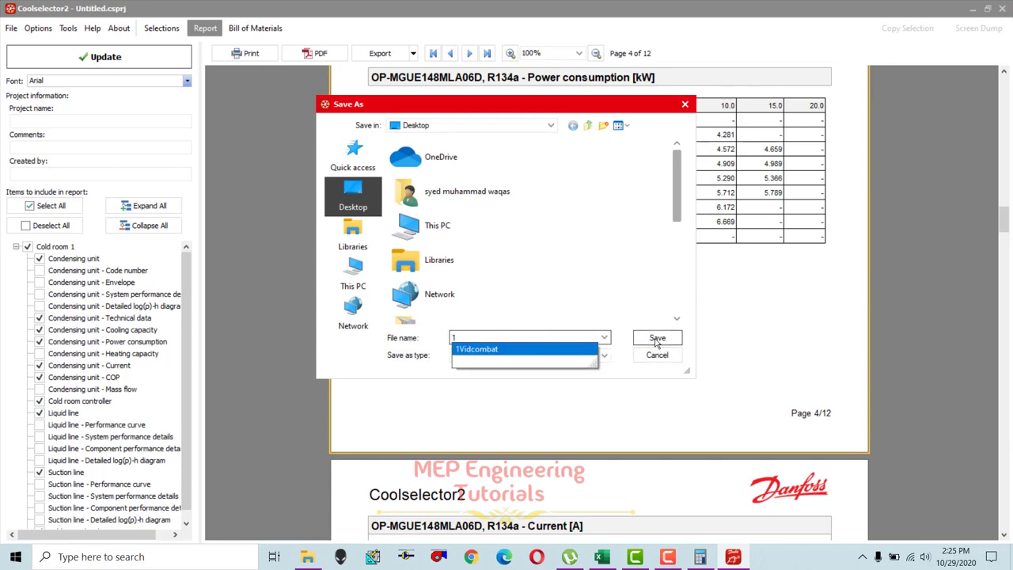
{"action": "left_click", "coordinate": [657, 338]}
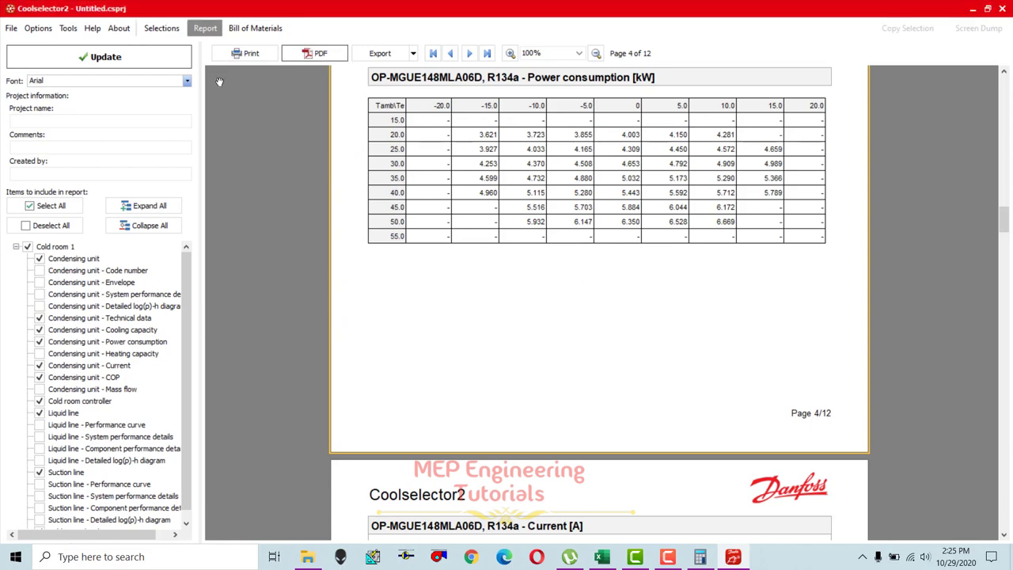
- Look through the exported 1.pdf with one full page fitted to the view, and close it
{"action": "scroll", "coordinate": [463, 317], "scroll_direction": "down", "scroll_amount": 5}
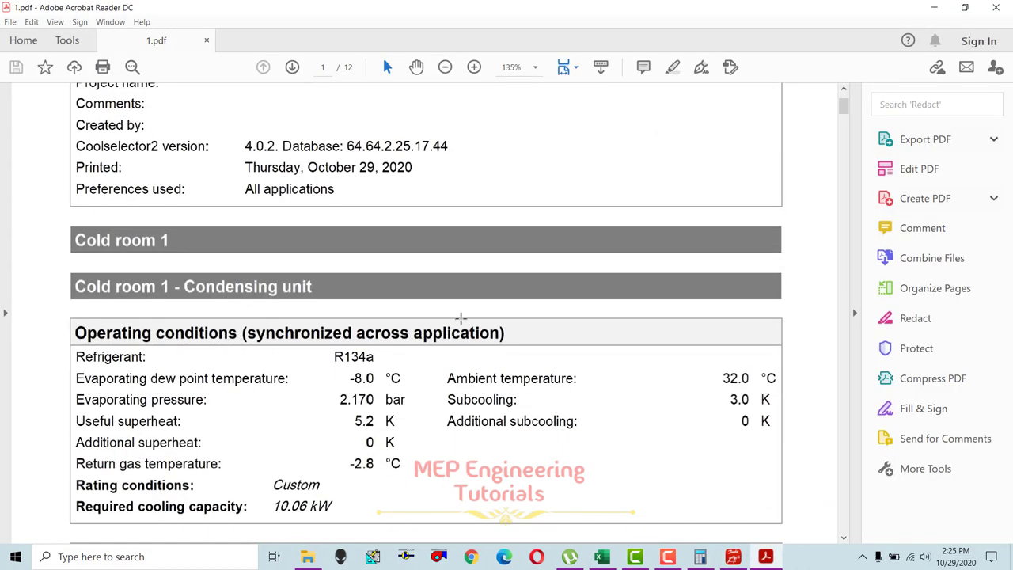
{"action": "scroll", "coordinate": [479, 172], "scroll_direction": "down", "scroll_amount": 3, "text": "ctrl"}
{"action": "left_click", "coordinate": [568, 69]}
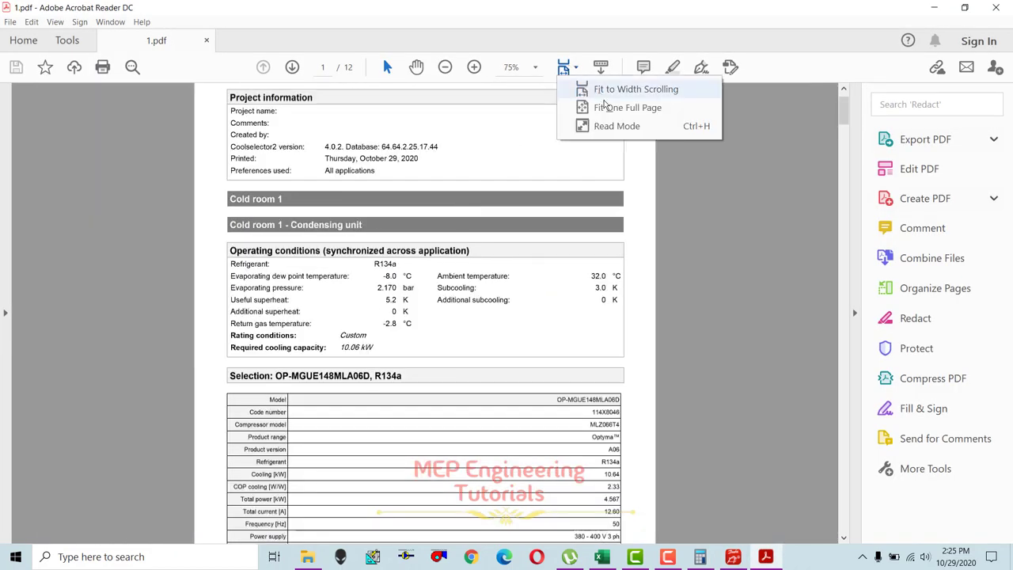
{"action": "left_click", "coordinate": [606, 106]}
{"action": "scroll", "coordinate": [605, 182], "scroll_direction": "down", "scroll_amount": 10}
{"action": "scroll", "coordinate": [606, 194], "scroll_direction": "down", "scroll_amount": 5}
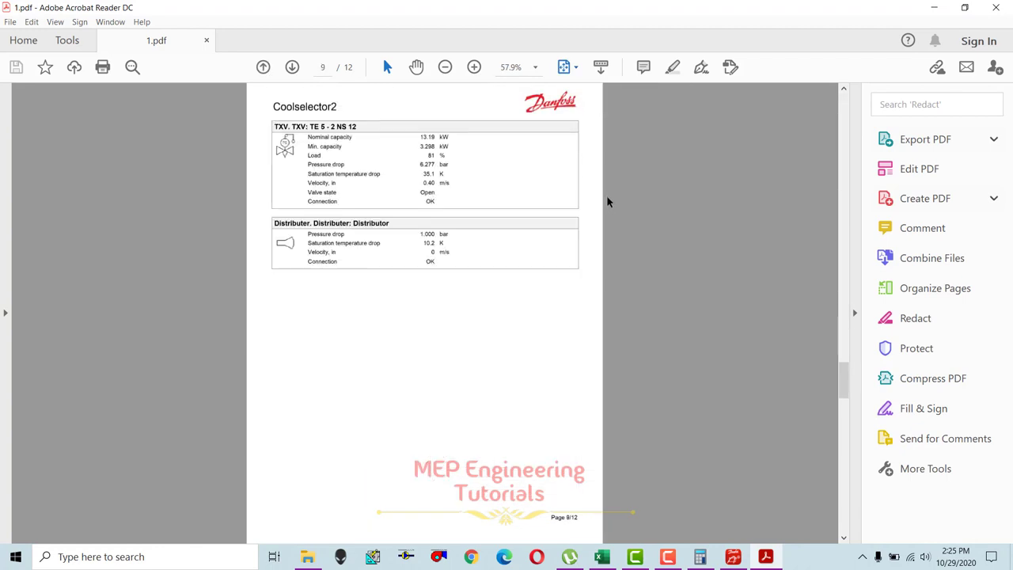
{"action": "scroll", "coordinate": [606, 194], "scroll_direction": "up", "scroll_amount": 5}
{"action": "left_click", "coordinate": [1008, 5]}
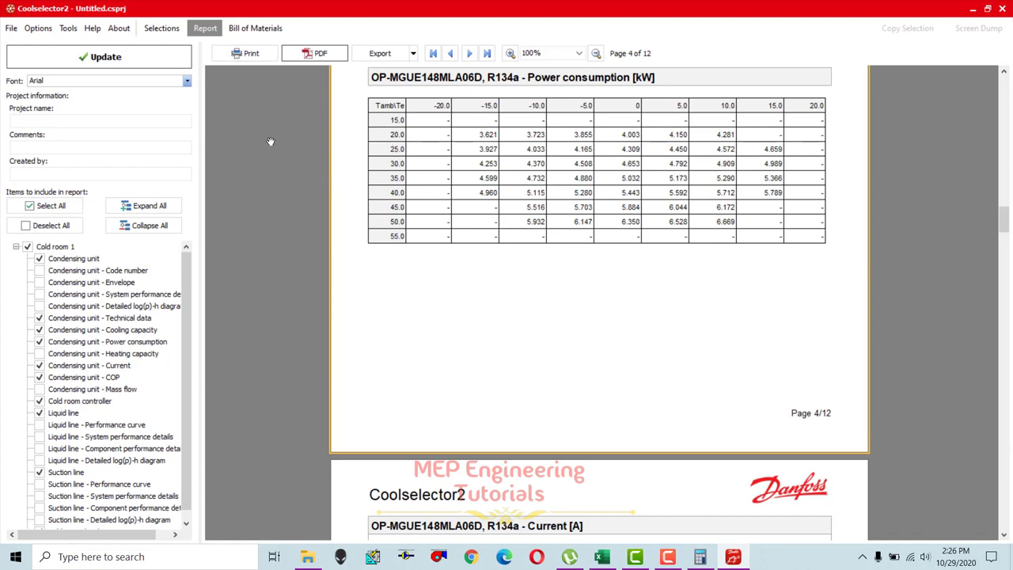
- Rerun the selection wizard for Cold room 1 and open the load wizard's dimensions and surroundings
{"action": "left_click", "coordinate": [162, 28]}
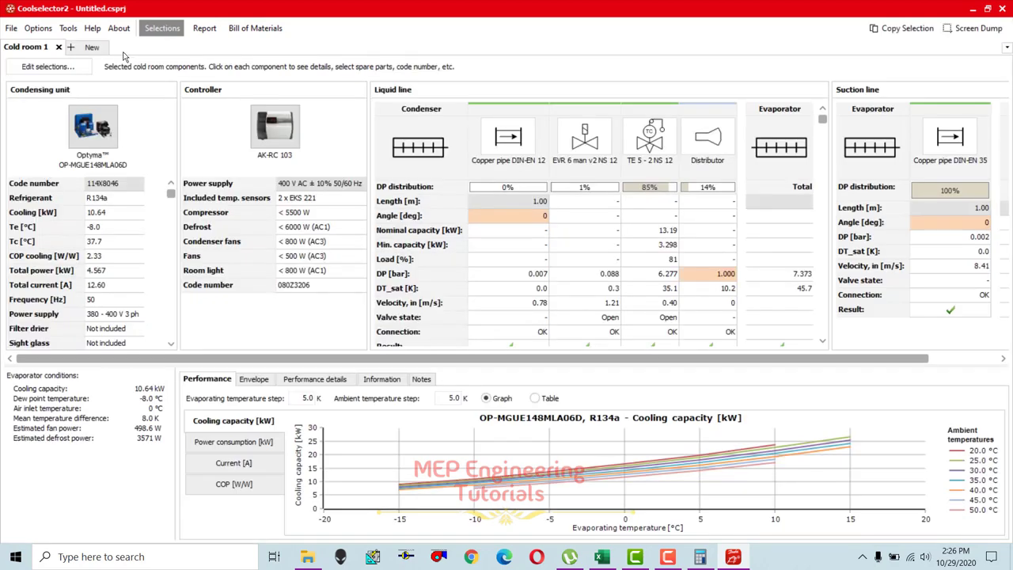
{"action": "left_click", "coordinate": [48, 67]}
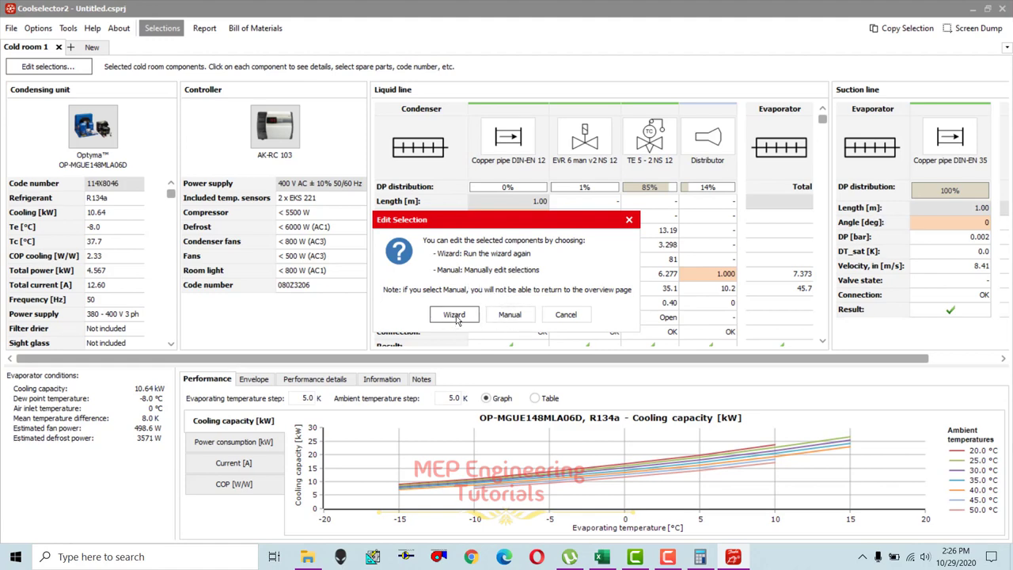
{"action": "left_click", "coordinate": [454, 316]}
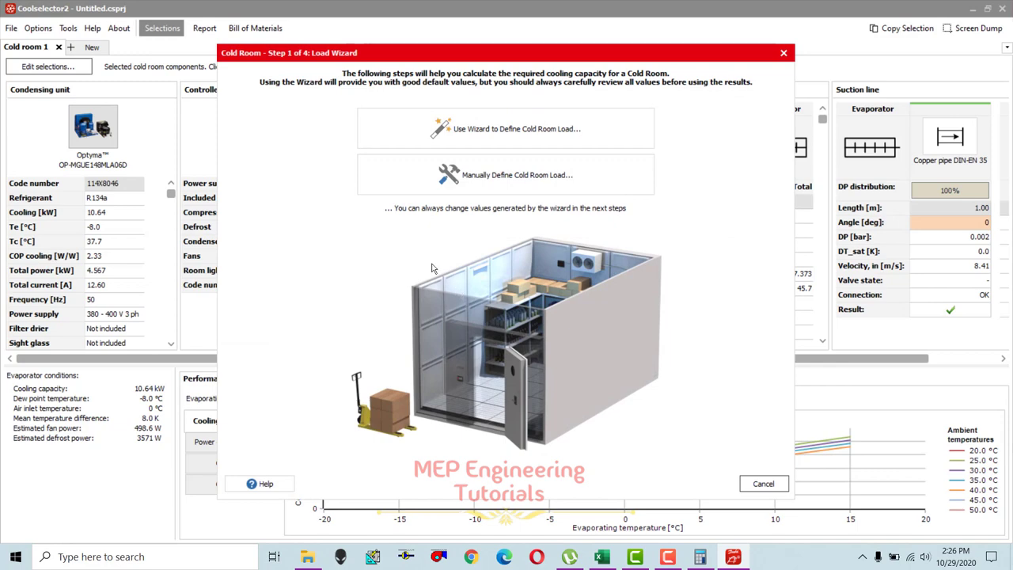
{"action": "left_click", "coordinate": [492, 130]}
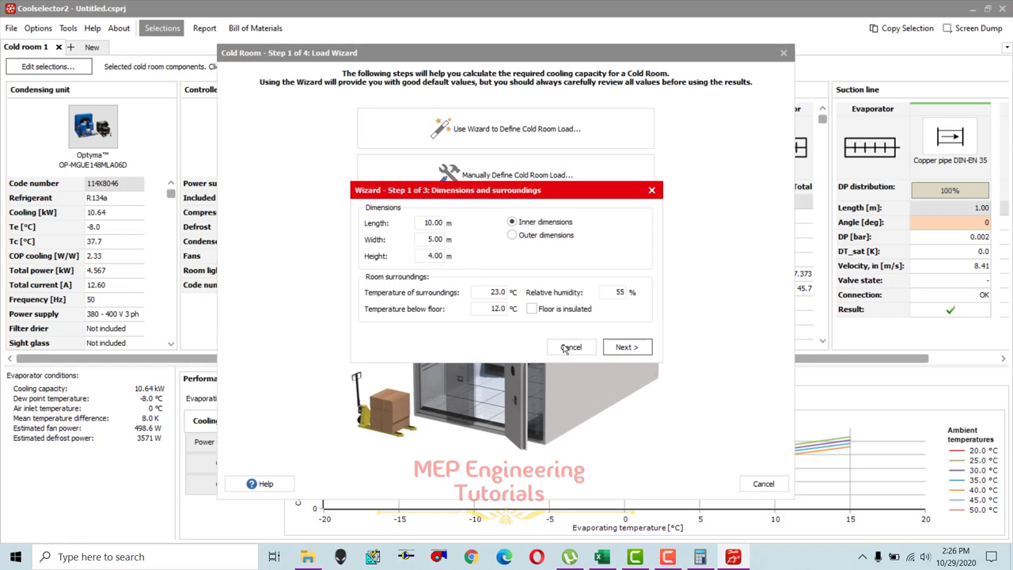
- Switch to Excel and examine the Table sheet's recommended storage temperature, relative humidity and storage life by product, returning to the Parameters sheet
{"action": "left_click", "coordinate": [602, 556]}
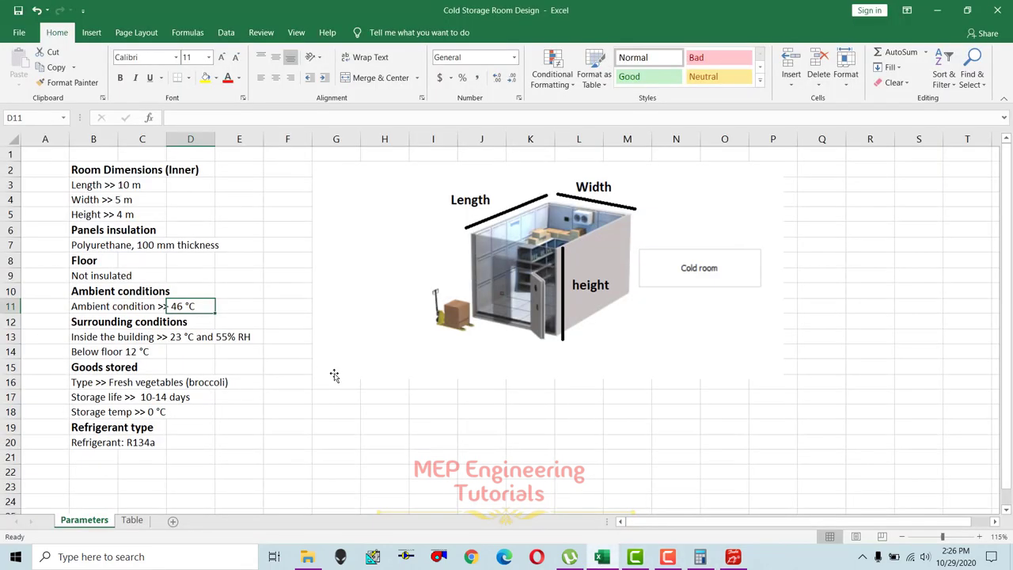
{"action": "left_click", "coordinate": [136, 521]}
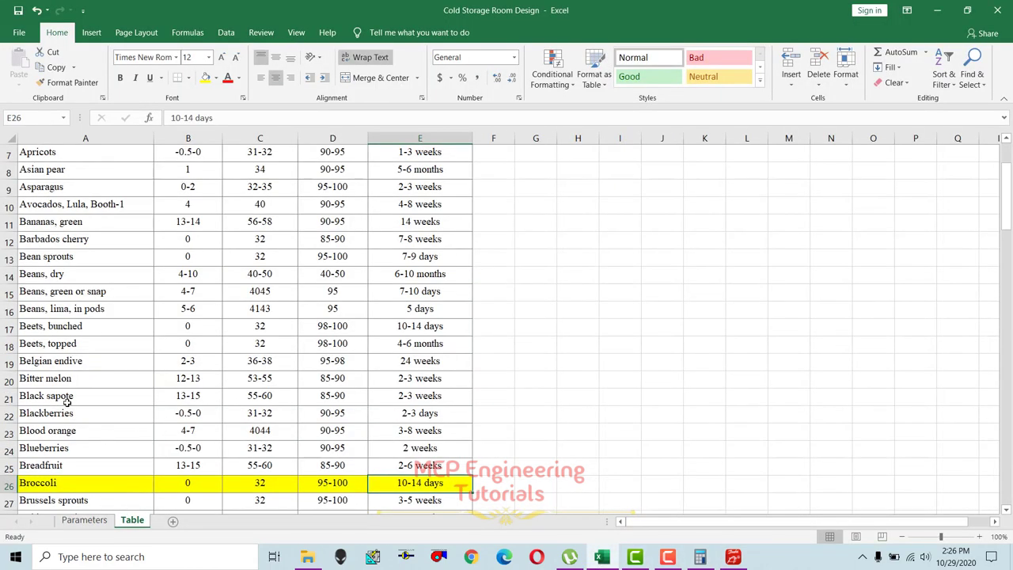
{"action": "left_click_drag", "start_coordinate": [39, 291], "coordinate": [477, 346]}
{"action": "scroll", "coordinate": [391, 361], "scroll_direction": "up", "scroll_amount": 2}
{"action": "scroll", "coordinate": [391, 361], "scroll_direction": "down", "scroll_amount": 3}
{"action": "scroll", "coordinate": [391, 360], "scroll_direction": "up", "scroll_amount": 2}
{"action": "scroll", "coordinate": [392, 360], "scroll_direction": "up", "scroll_amount": 1}
{"action": "left_click", "coordinate": [419, 331]}
{"action": "left_click", "coordinate": [315, 266]}
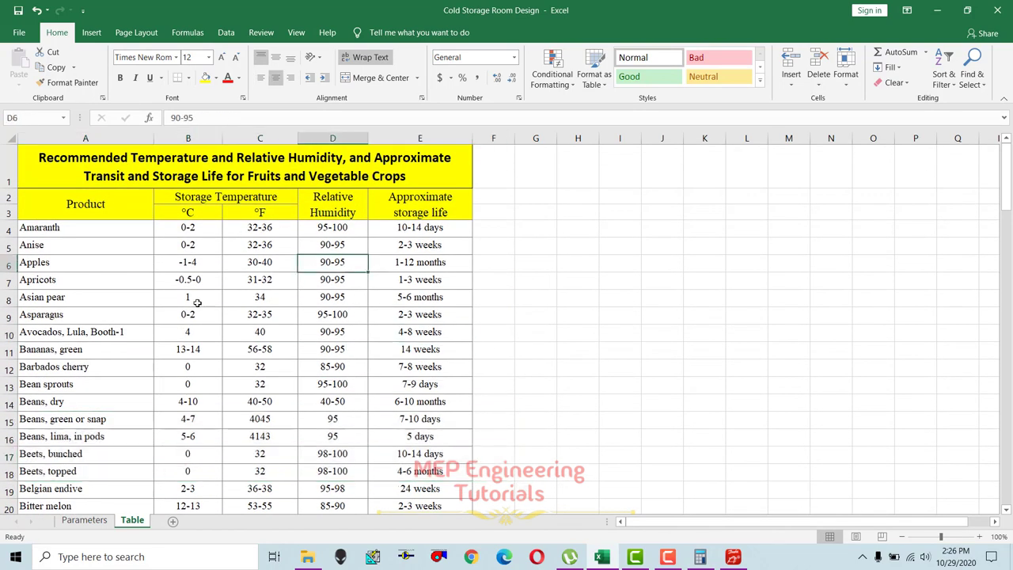
{"action": "left_click_drag", "start_coordinate": [43, 230], "coordinate": [428, 506]}
{"action": "scroll", "coordinate": [268, 375], "scroll_direction": "down", "scroll_amount": 1}
{"action": "left_click", "coordinate": [268, 375]}
{"action": "scroll", "coordinate": [268, 375], "scroll_direction": "up", "scroll_amount": 2}
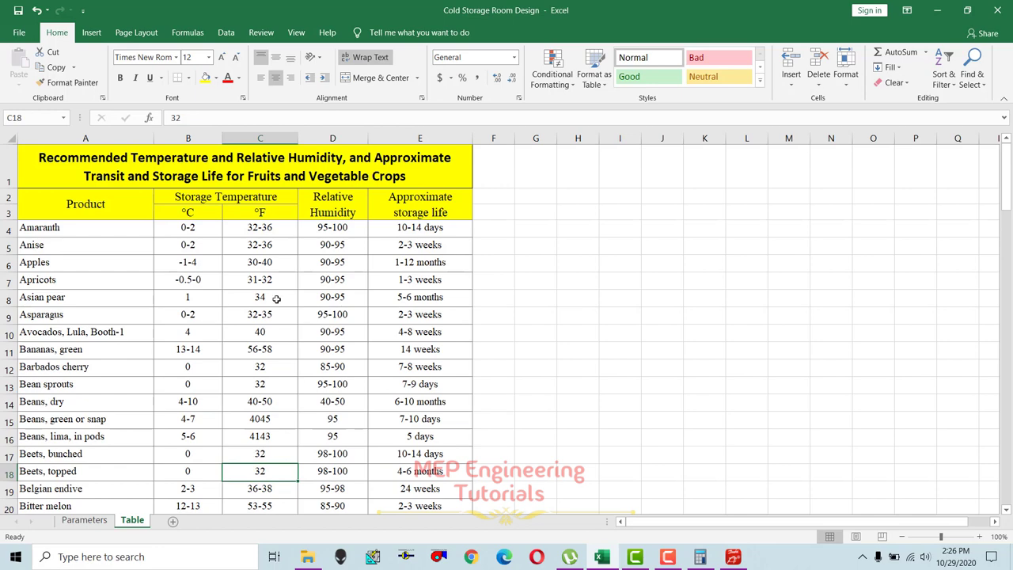
{"action": "left_click", "coordinate": [348, 315]}
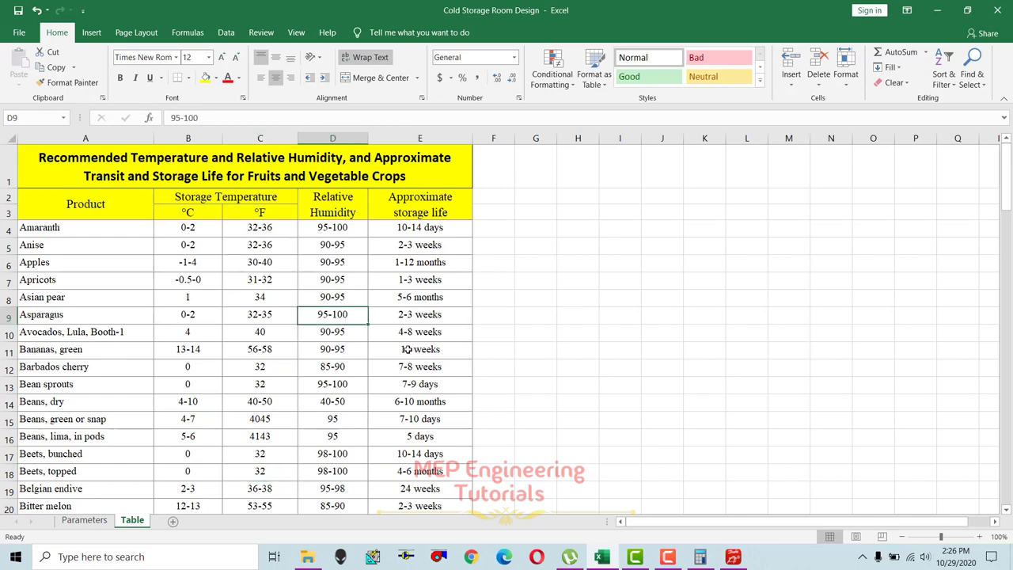
{"action": "left_click", "coordinate": [83, 519]}
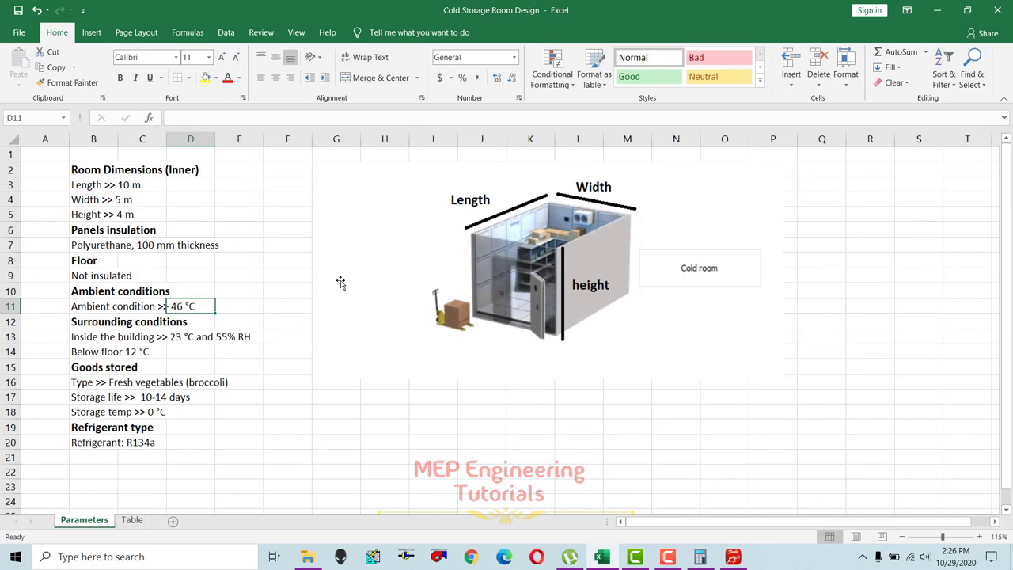